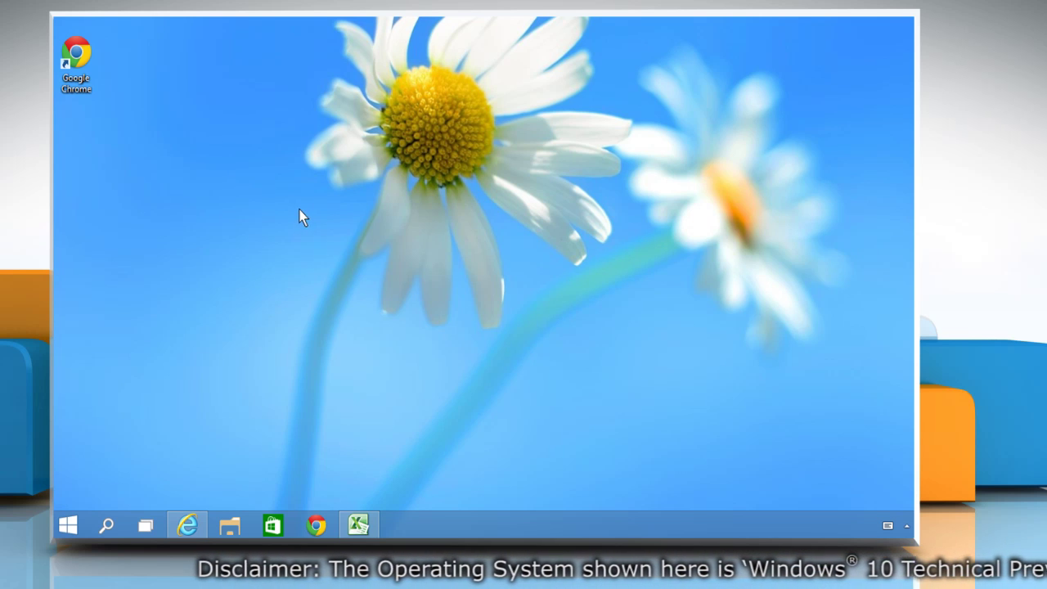
Step: Resize the Bali: Best Getaways tile to Medium and make the Start menu taller and narrower
click(69, 525)
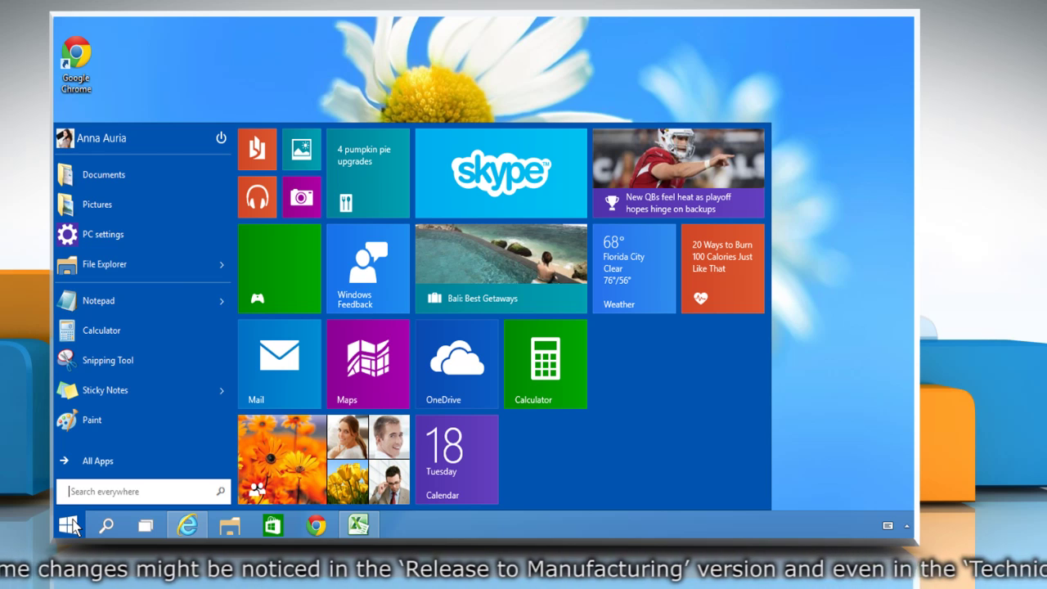
right_click(477, 261)
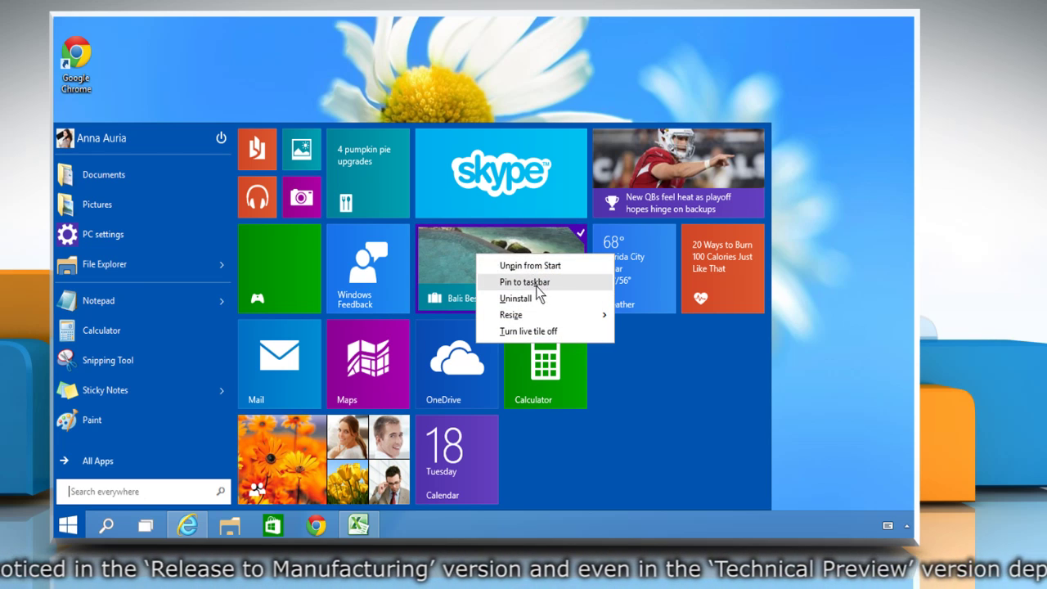
mouse_move(542, 315)
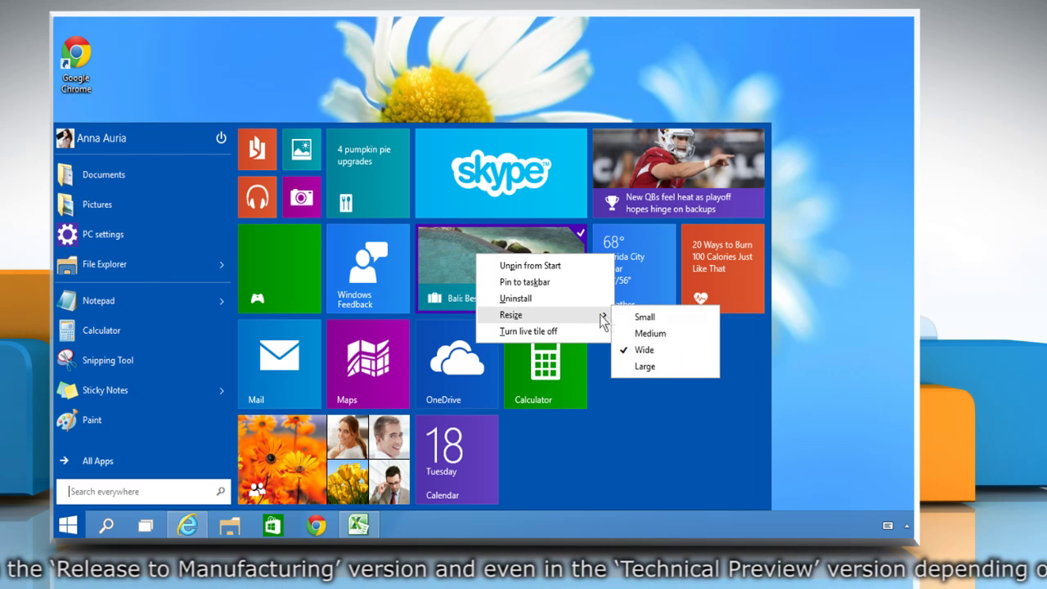
click(659, 337)
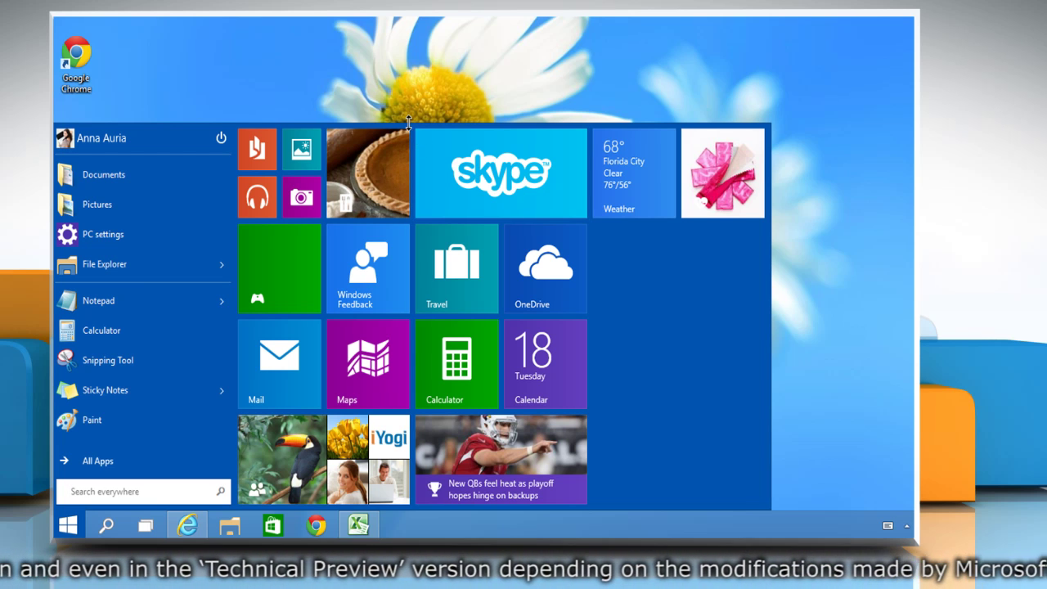
drag(408, 121, 411, 21)
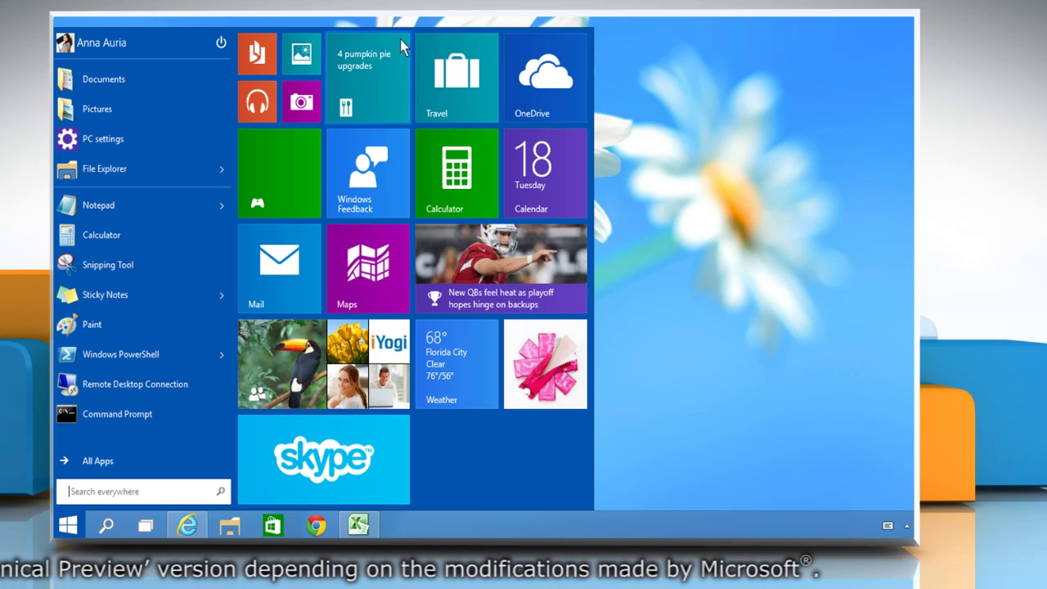
Step: Pin Internet Explorer to Start from the All Apps list
click(112, 464)
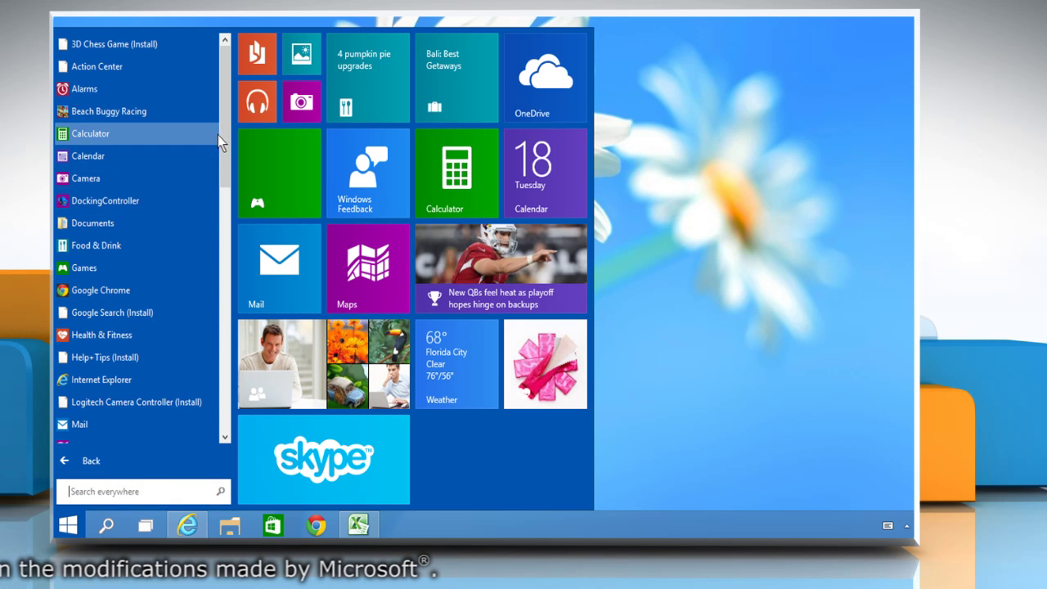
drag(224, 138, 227, 226)
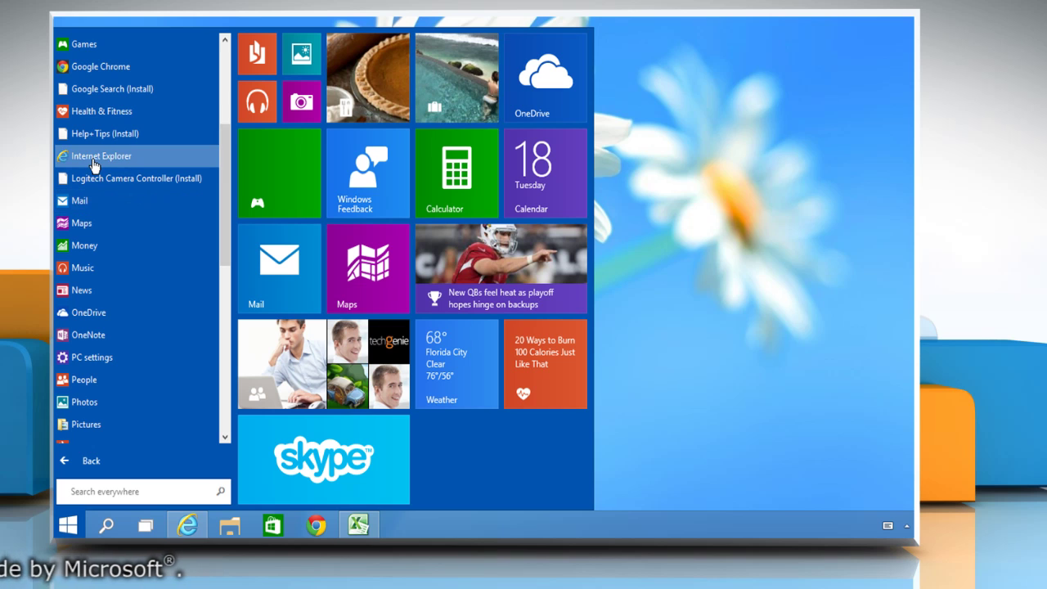
right_click(93, 164)
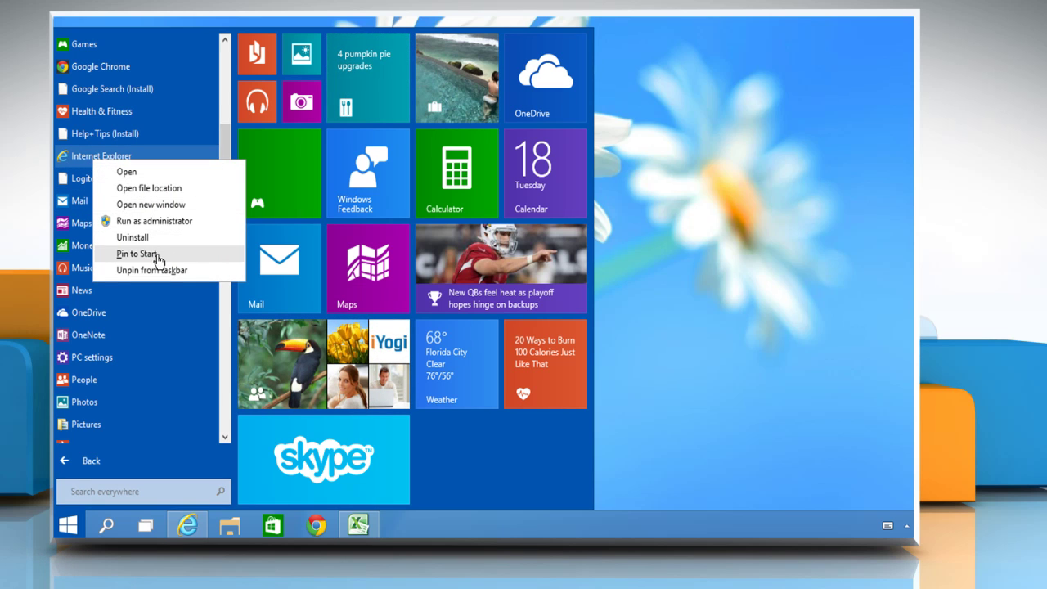
click(136, 254)
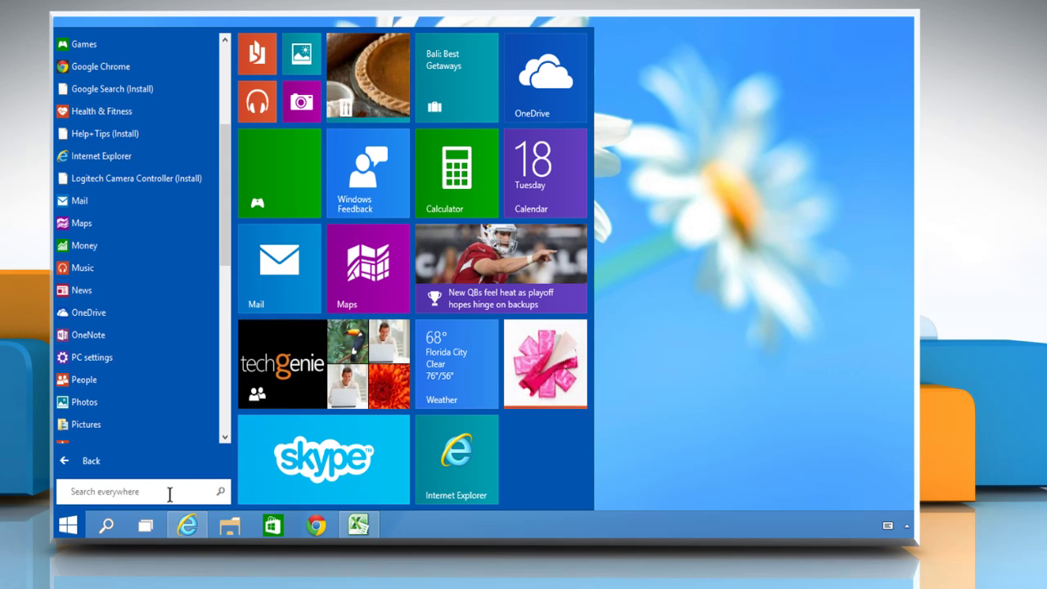
Step: Search the Start menu for 'notepad', then clear the search
click(170, 493)
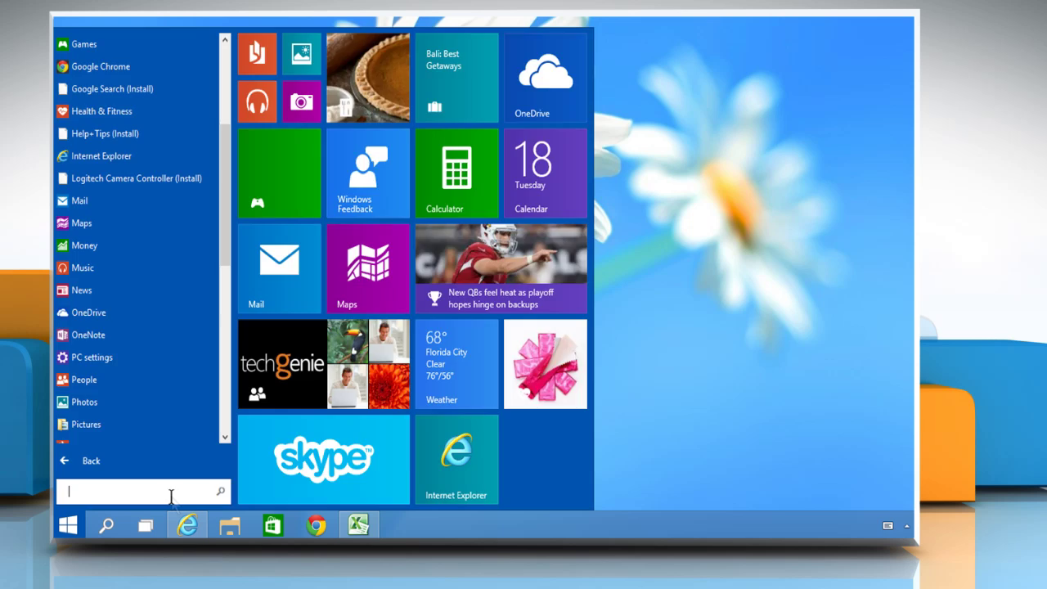
text(notepad)
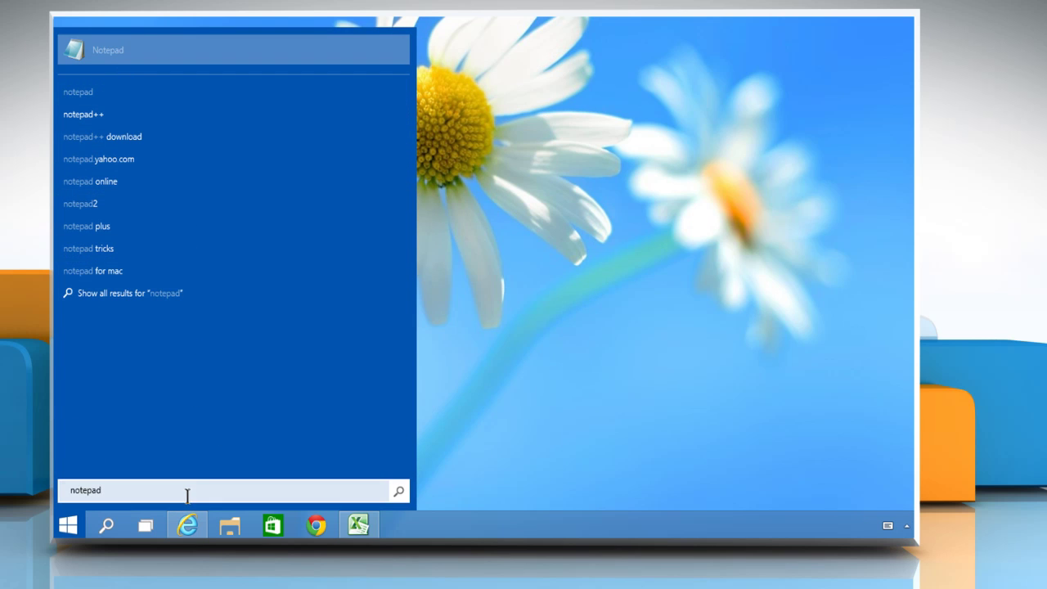
key(BackSpace)
key(BackSpace)
key(BackSpace)
key(BackSpace)
key(BackSpace)
key(BackSpace)
key(BackSpace)
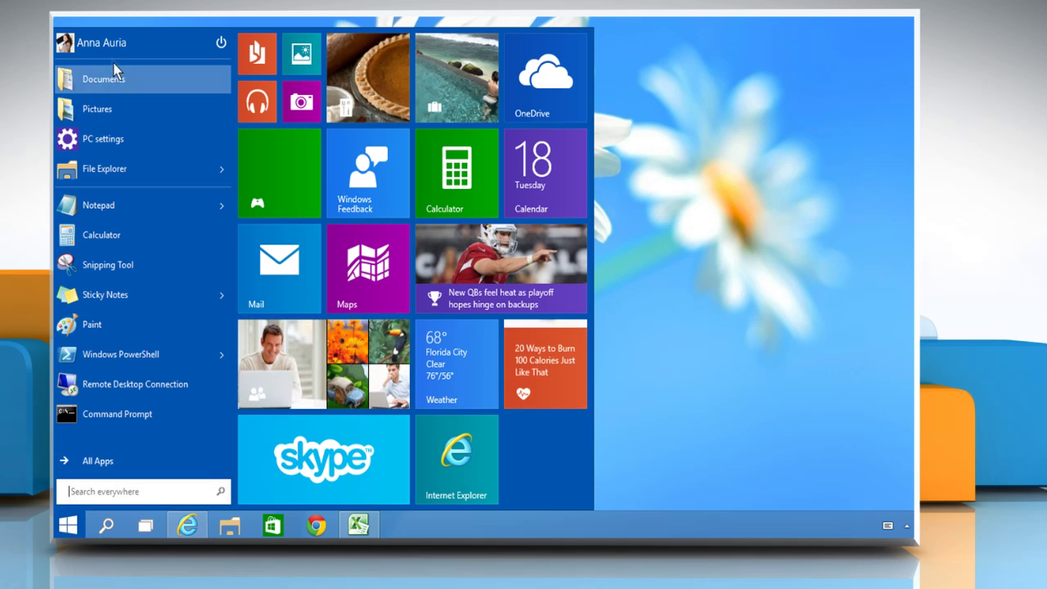
Step: View the account options and the power options, then dismiss them
click(102, 43)
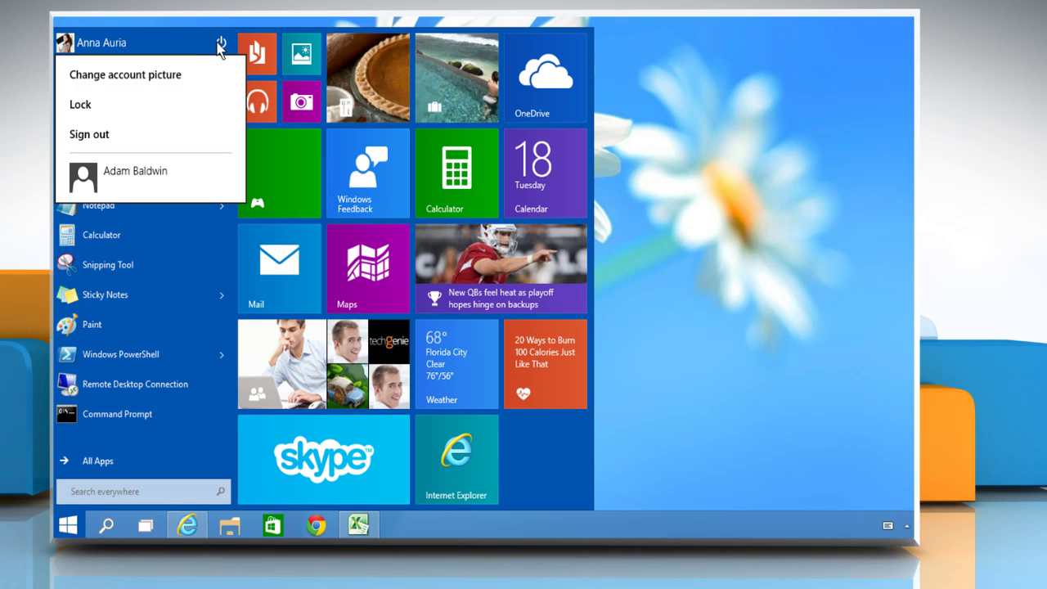
click(219, 46)
click(222, 46)
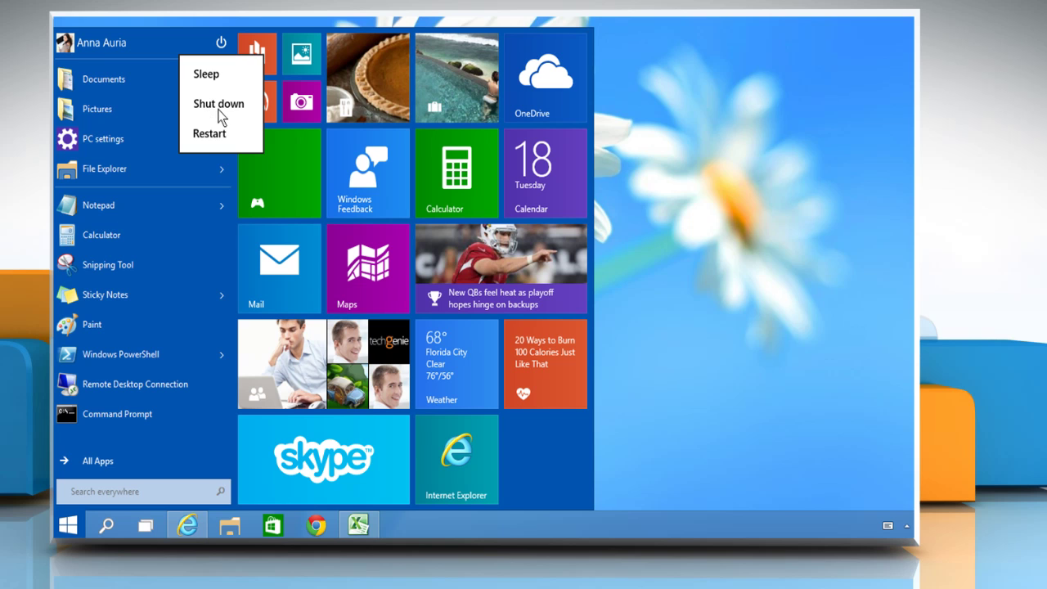
key(Escape)
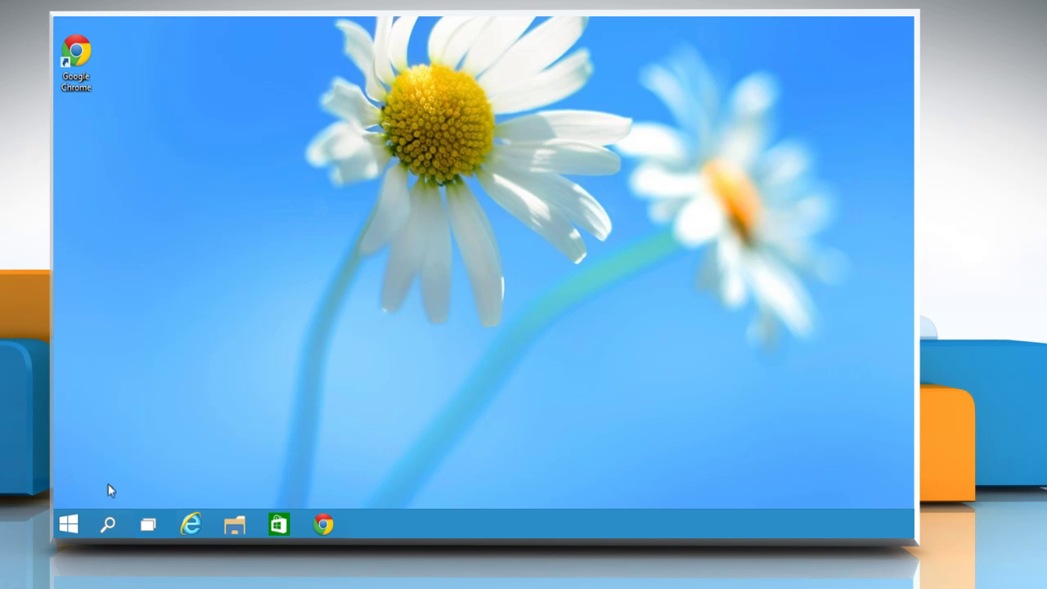
Step: Launch the Store and snap it to the left half of the screen
click(69, 525)
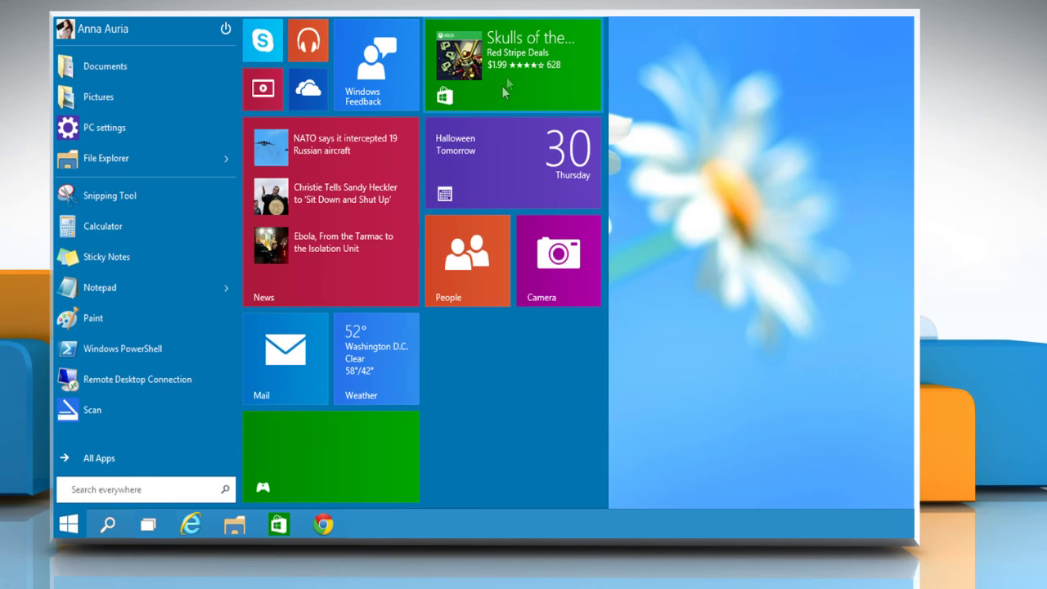
click(508, 75)
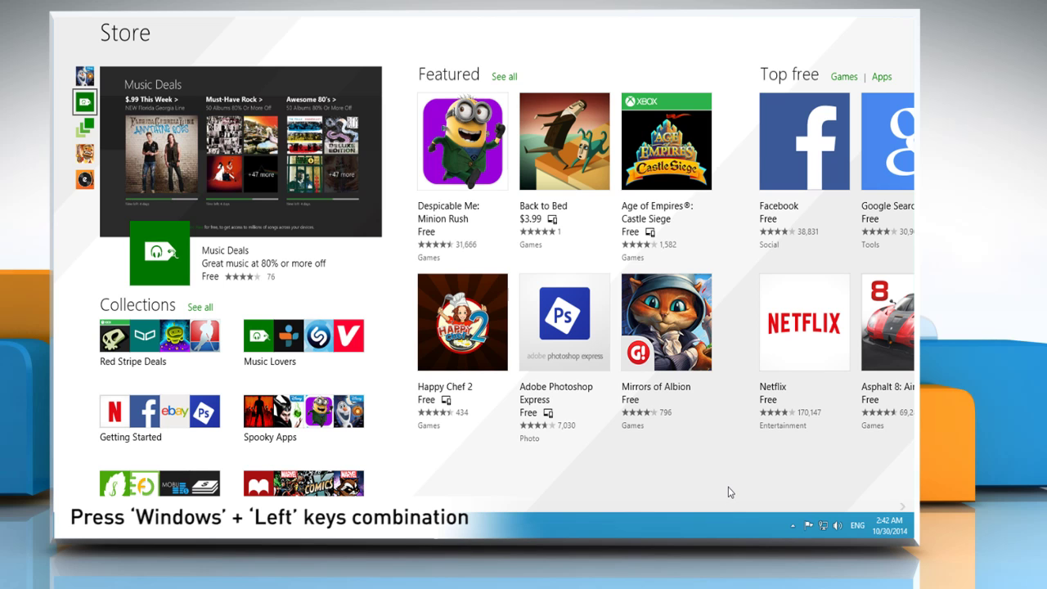
key(super+Left)
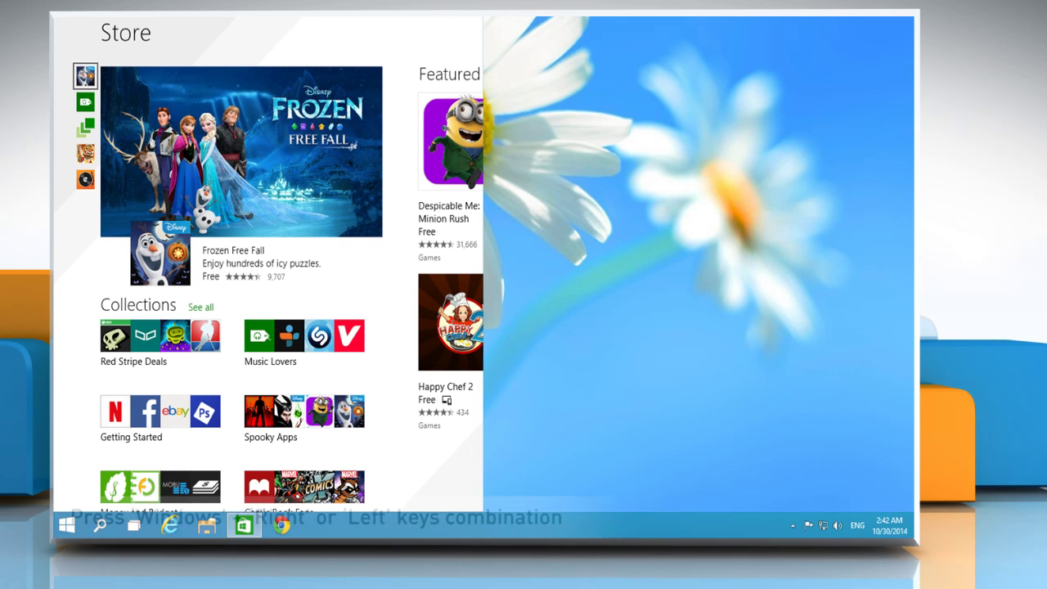
key(super+Right)
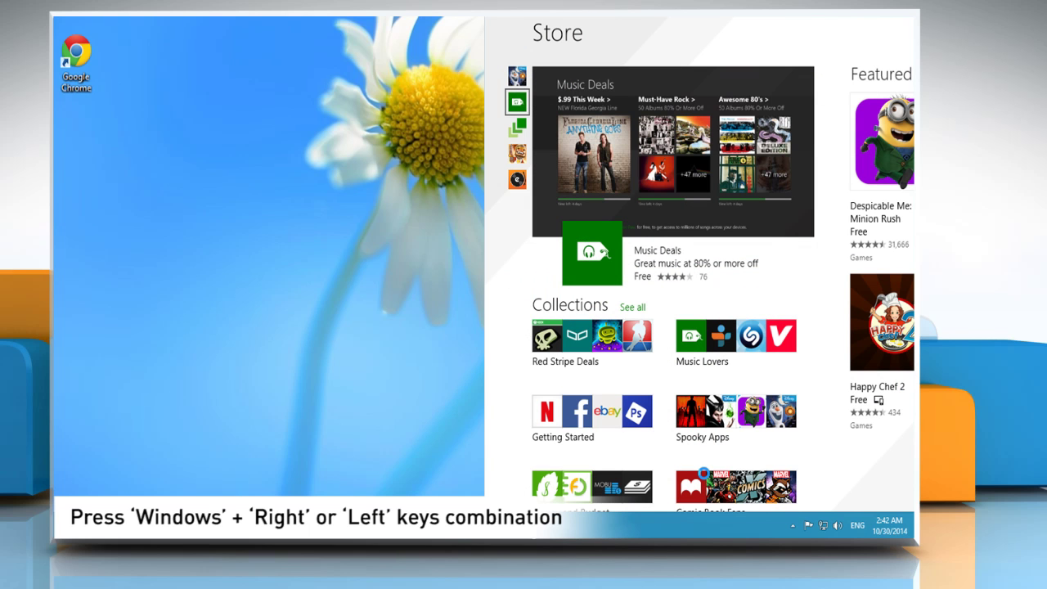
key(super+Left)
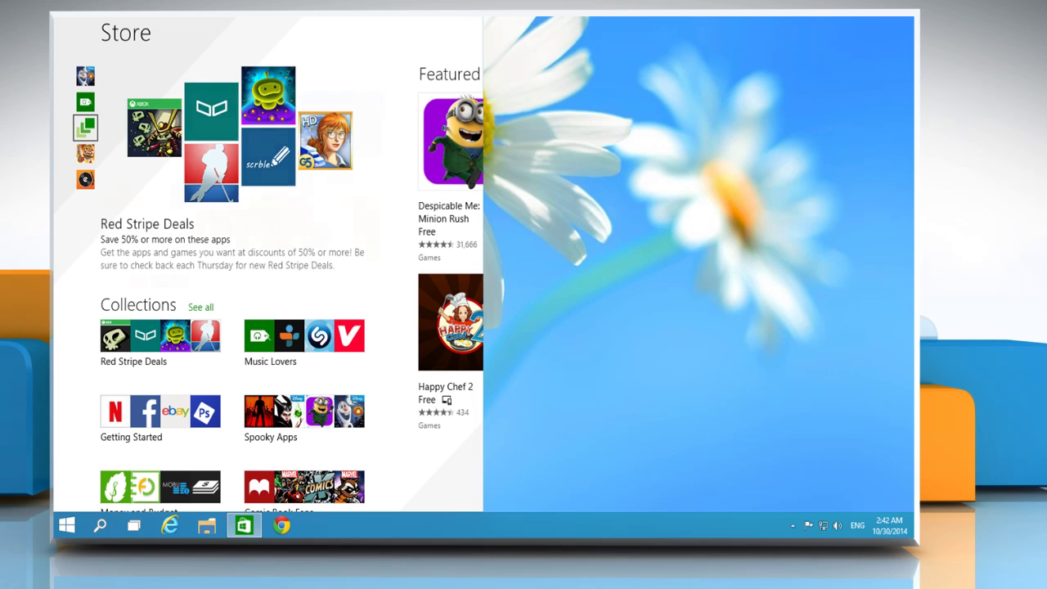
Step: Open the News app and snap it to the right half beside the Store
click(69, 528)
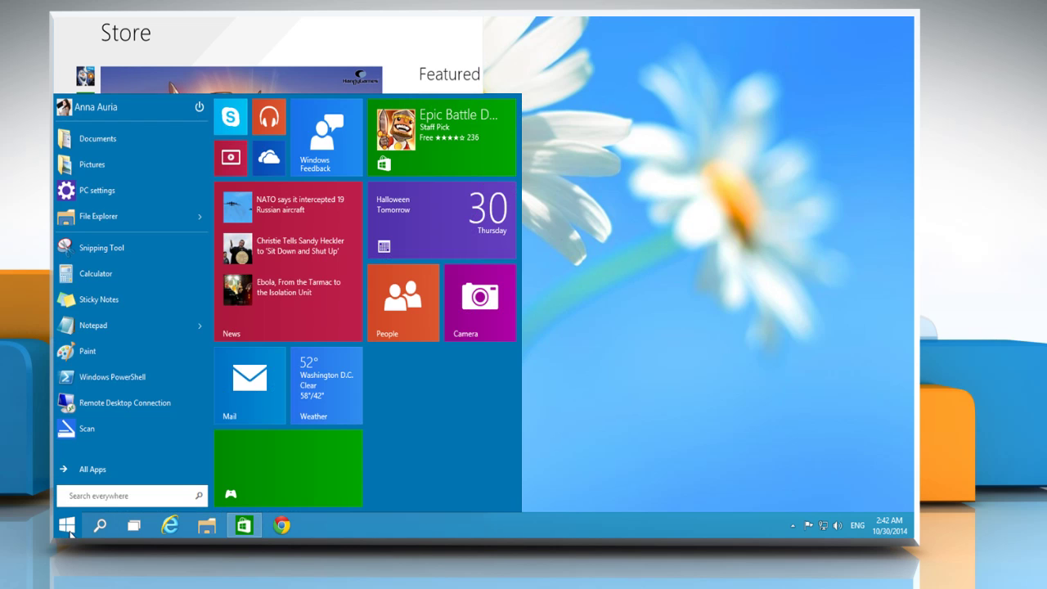
click(293, 282)
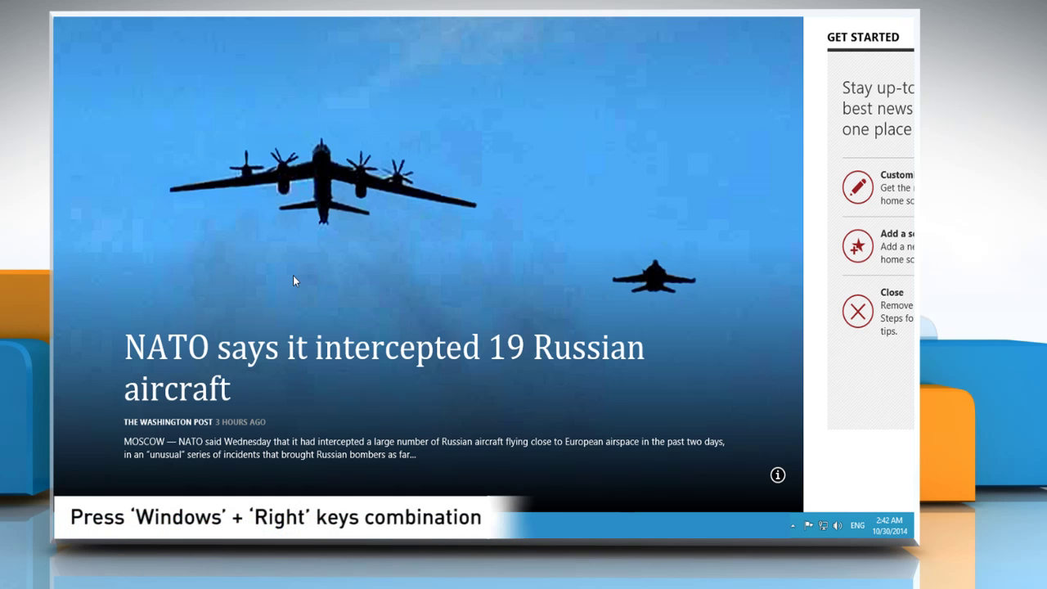
key(super+Right)
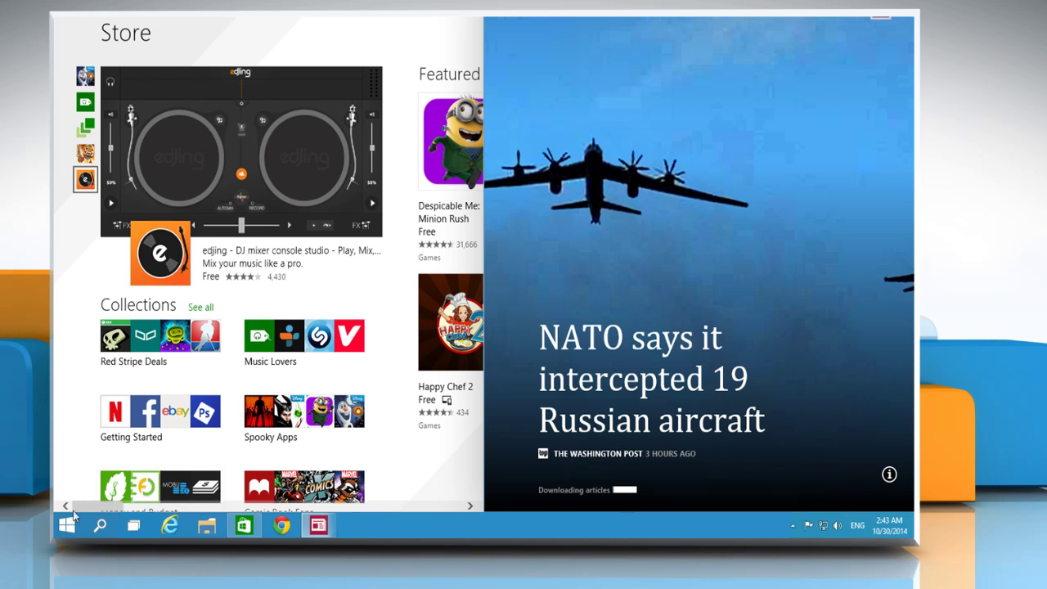
click(67, 528)
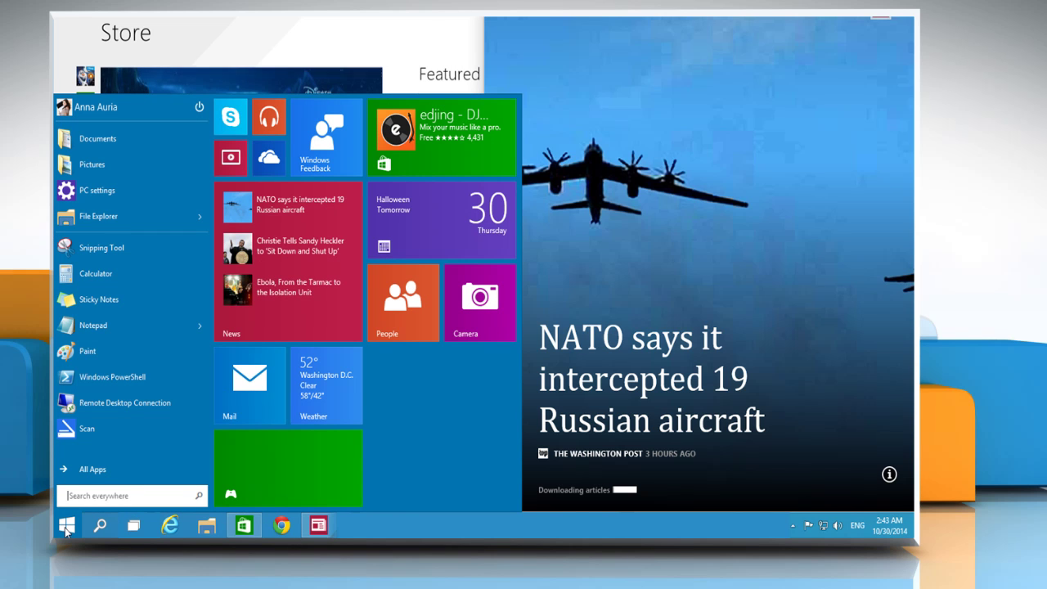
Step: Open the Documents folder and snap its window around the screen with Win+arrow keys
click(106, 141)
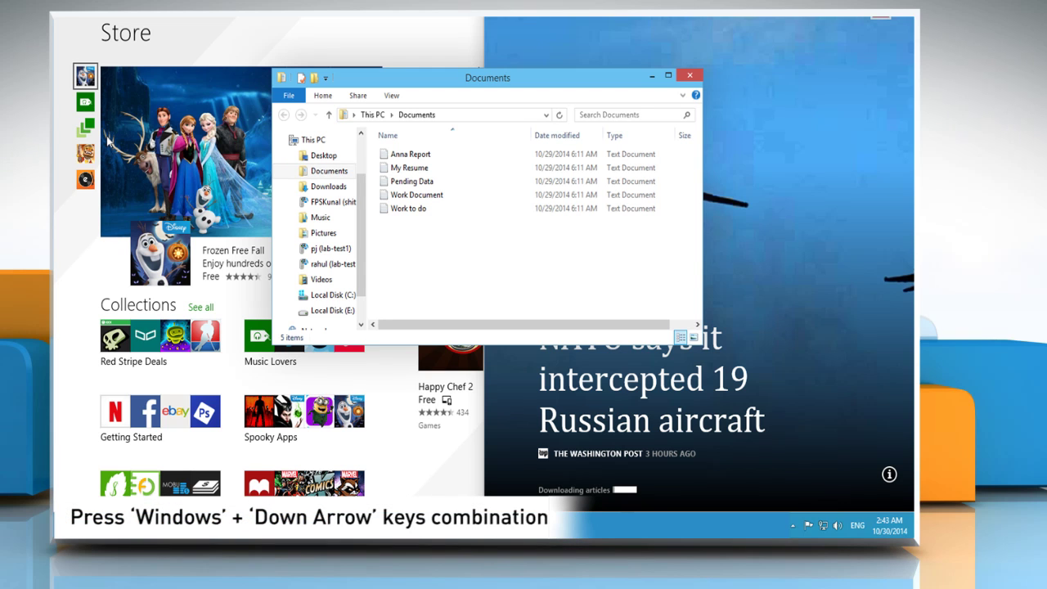
key(super+Down)
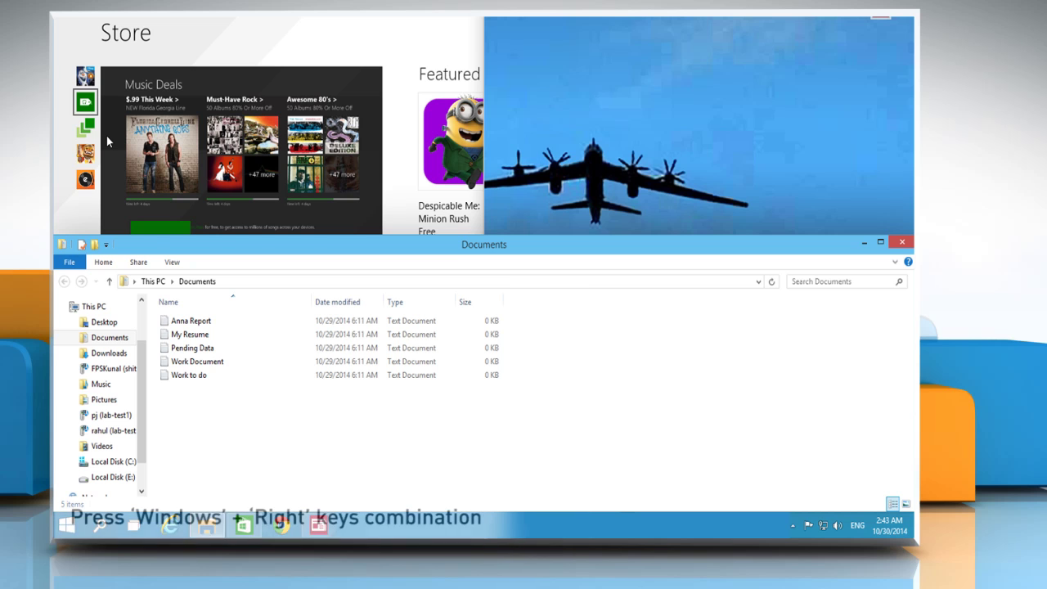
key(super+Right)
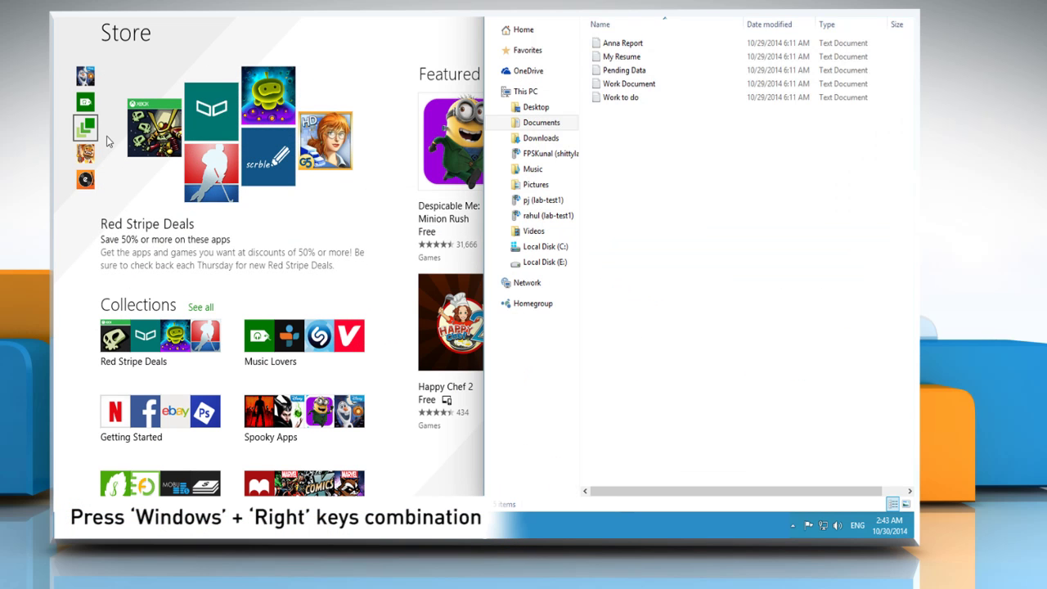
key(super+Up)
key(super+Right)
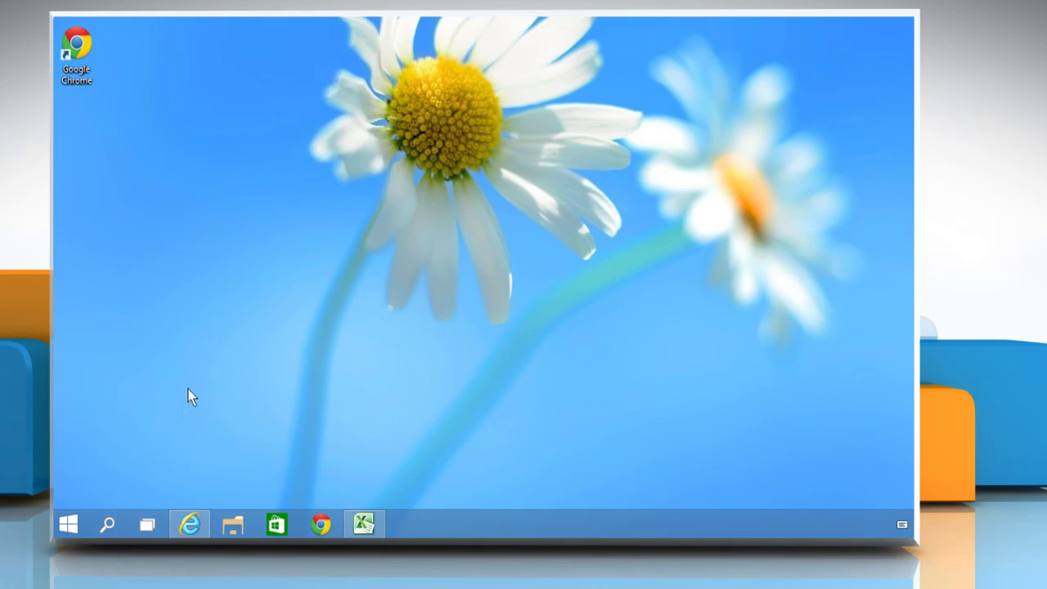
Step: Open File Explorer's Home view and expand the Recent files (6) list
click(69, 524)
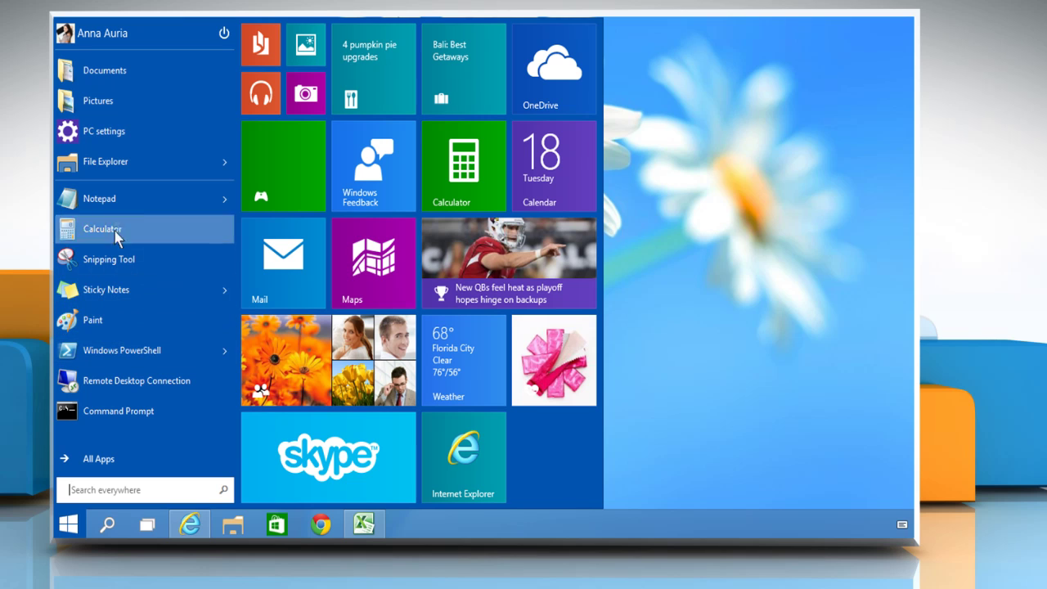
click(108, 164)
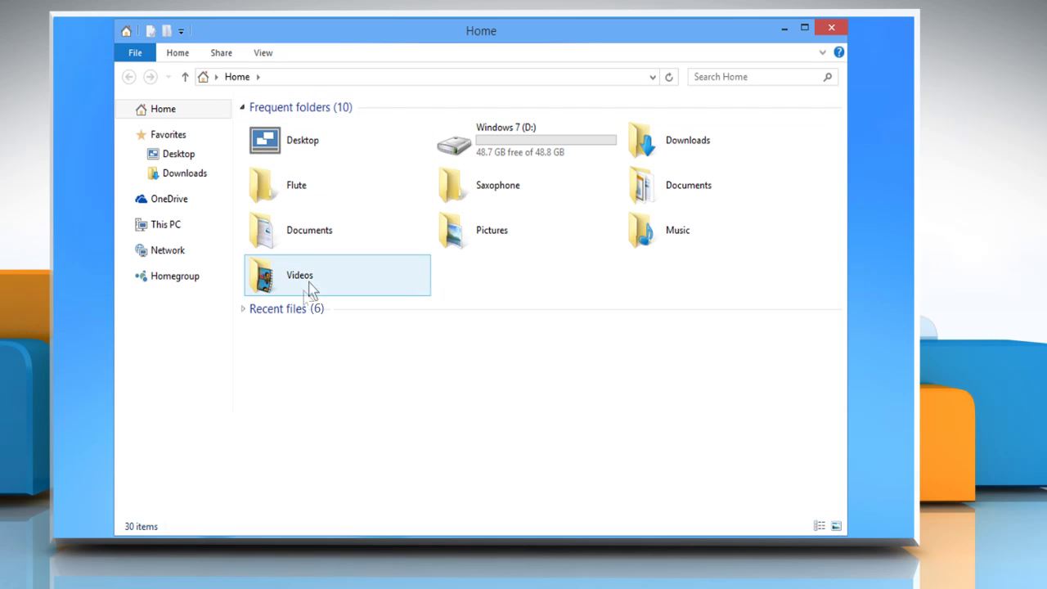
click(244, 314)
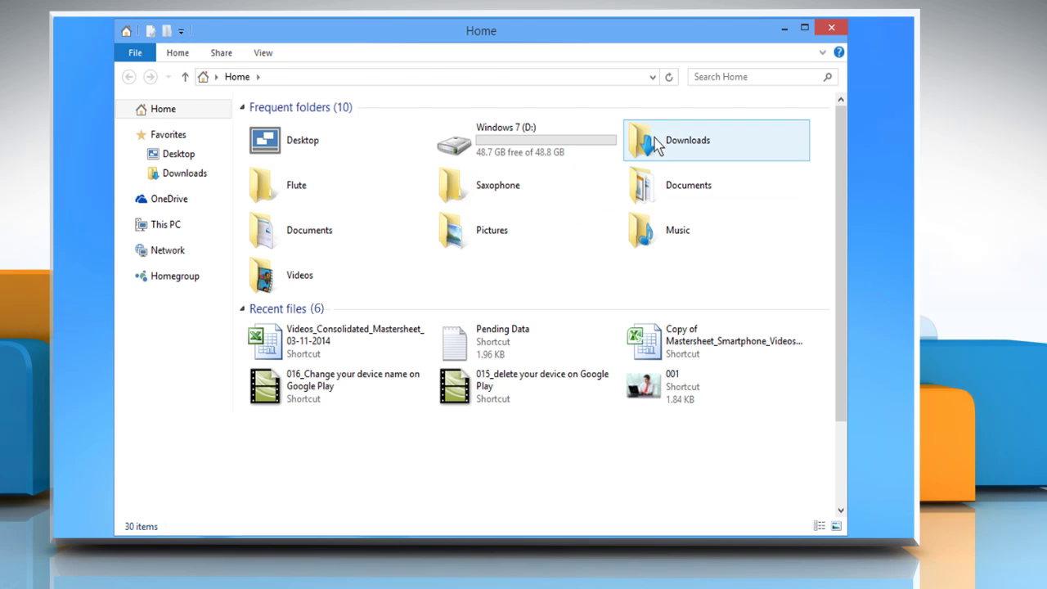
Step: Share the My Test Data file from the Downloads folder, then dismiss the share pane
double_click(657, 145)
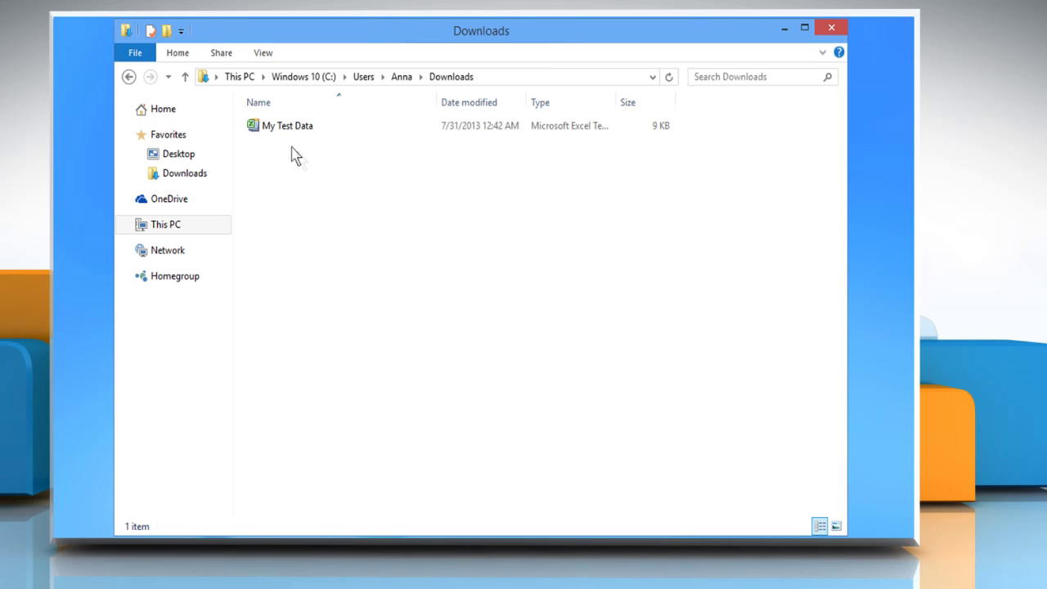
click(286, 132)
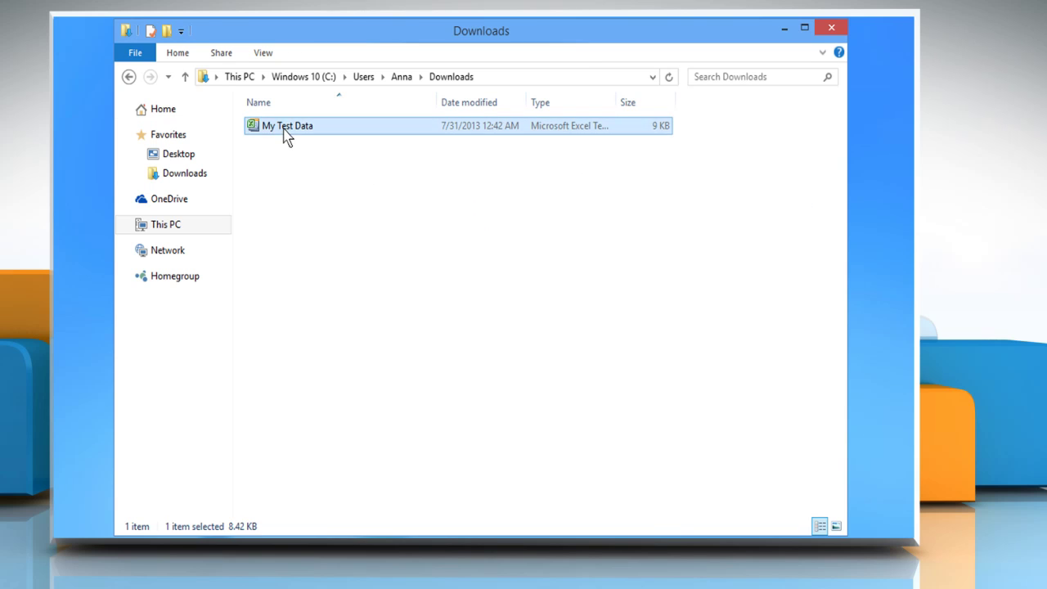
click(219, 54)
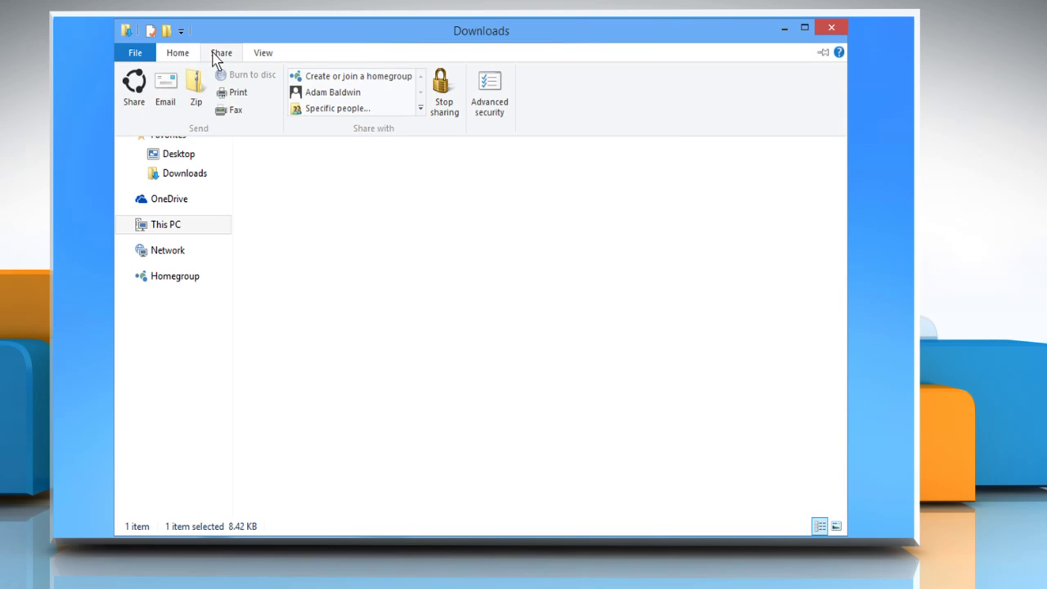
click(135, 97)
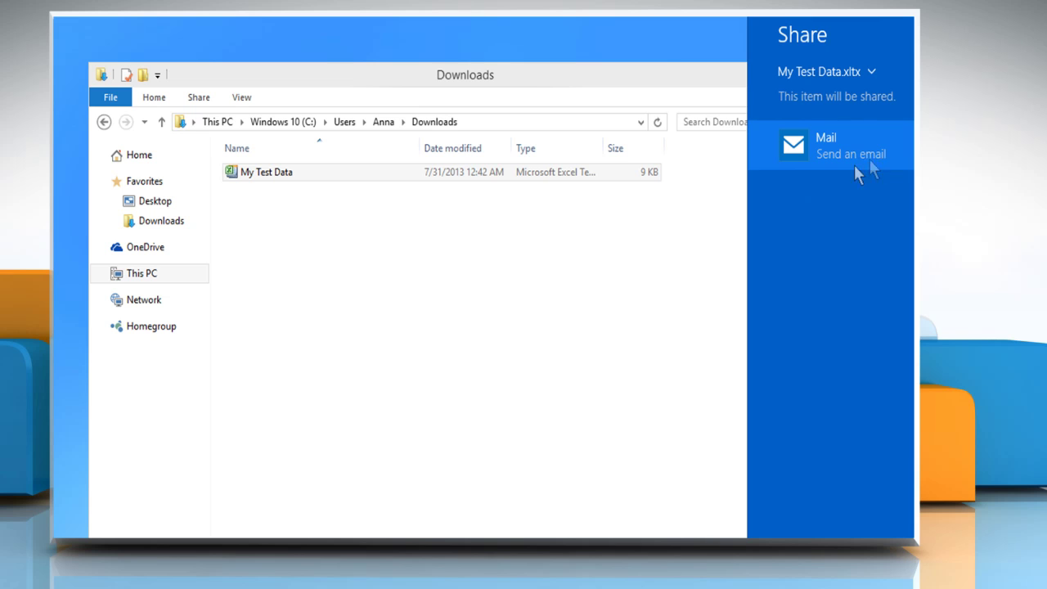
click(676, 210)
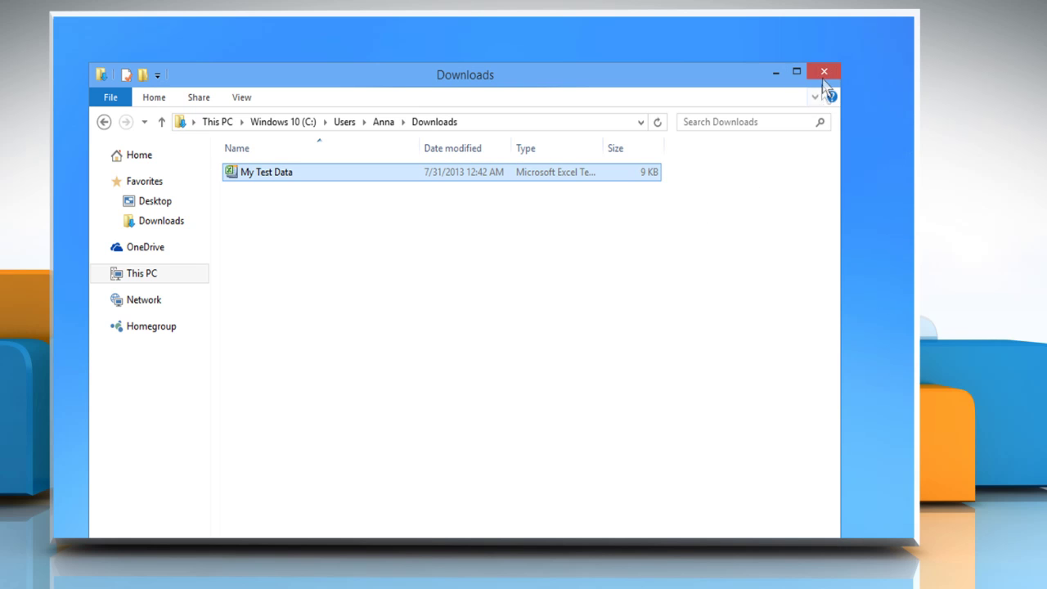
Step: Close File Explorer and launch Command Prompt from Start
click(823, 72)
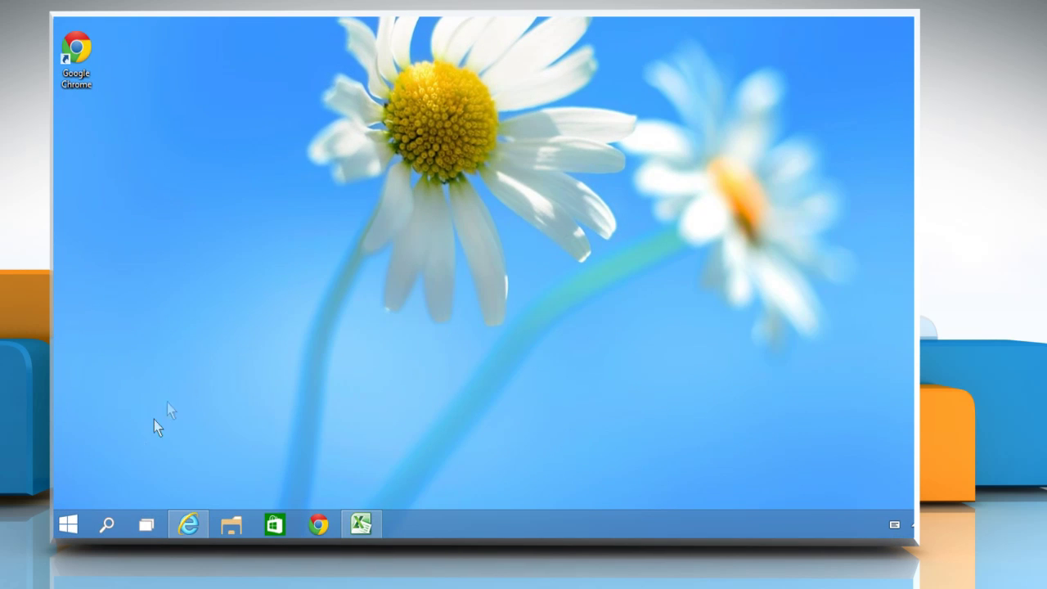
click(68, 524)
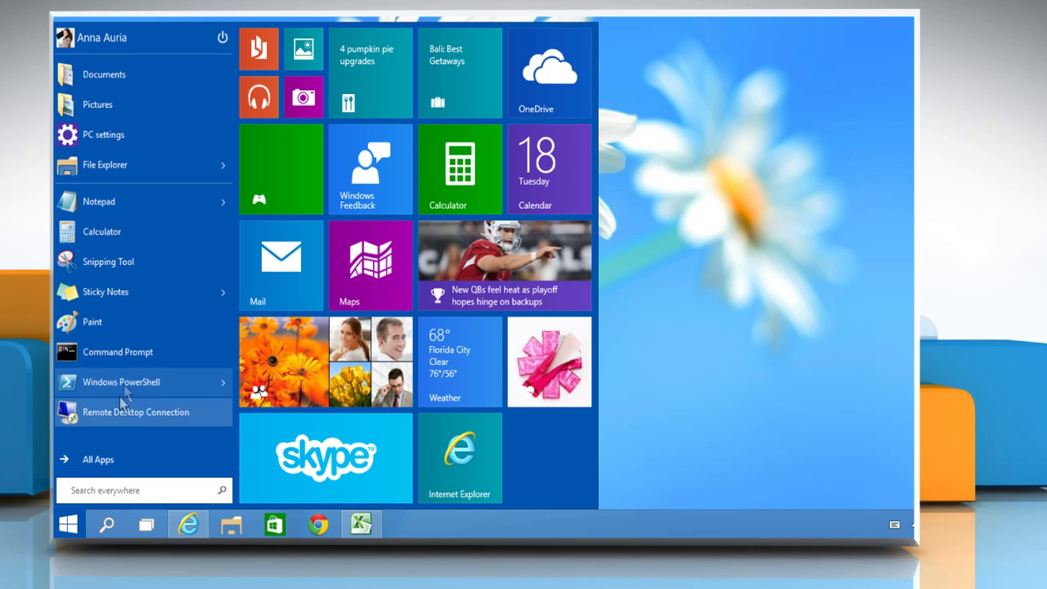
click(131, 362)
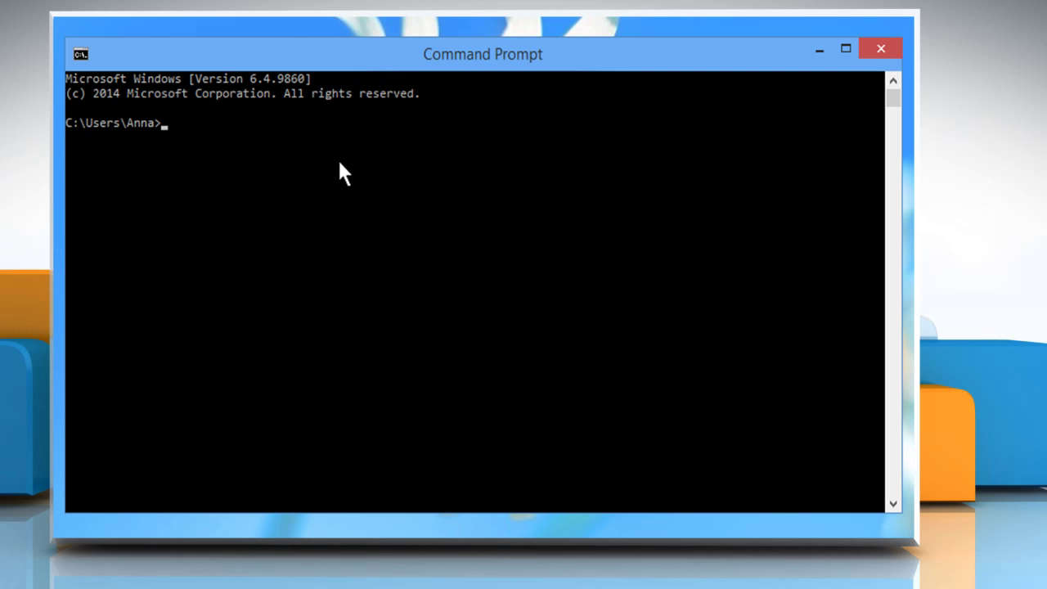
Step: Type 'This is a dummy text' in Command Prompt, then copy and paste it once more
text(This is a dummy text)
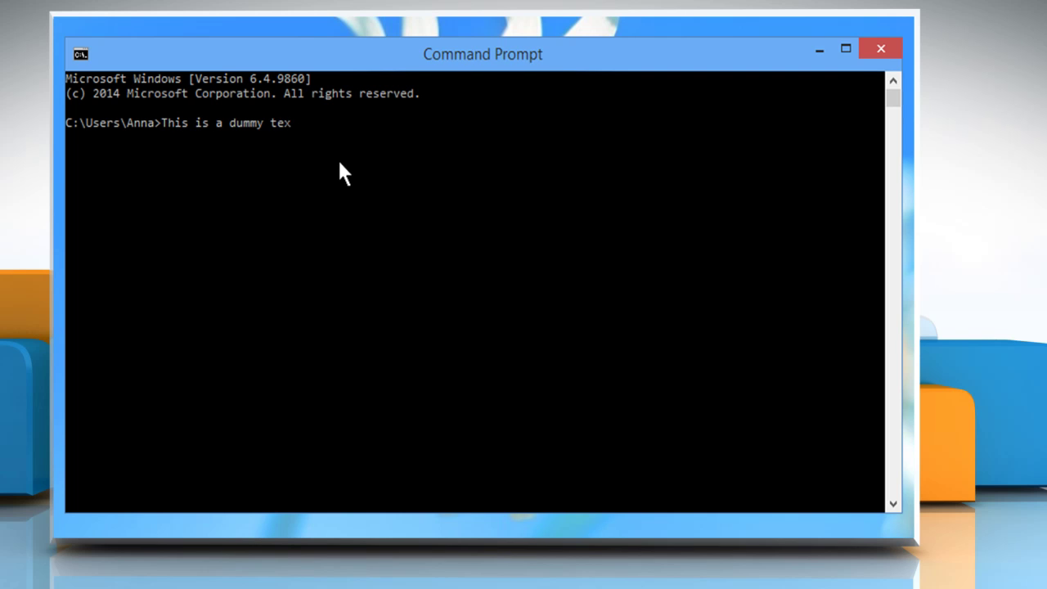
drag(306, 124, 163, 130)
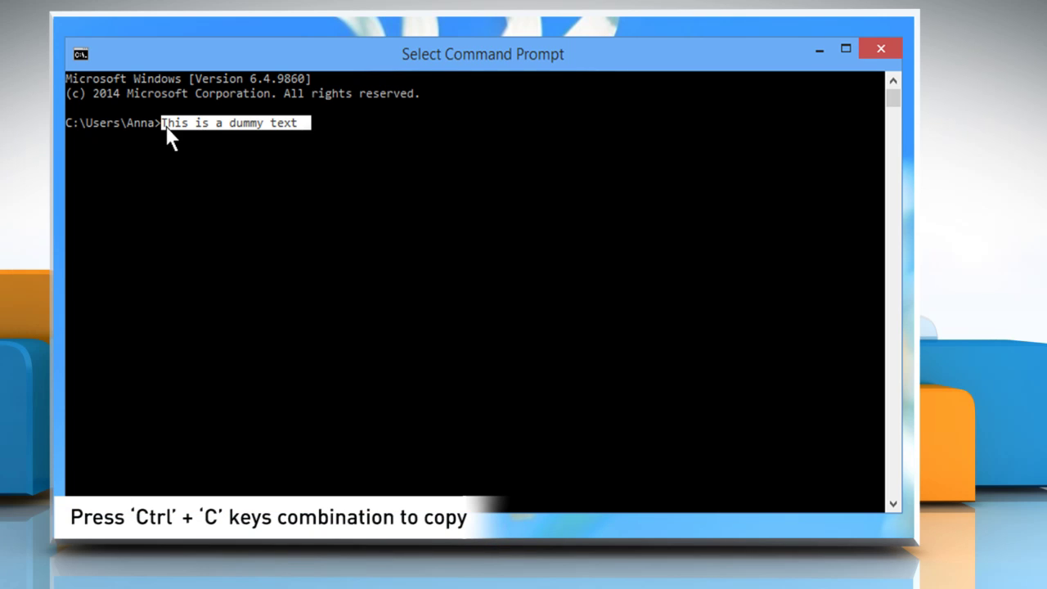
key(ctrl+c)
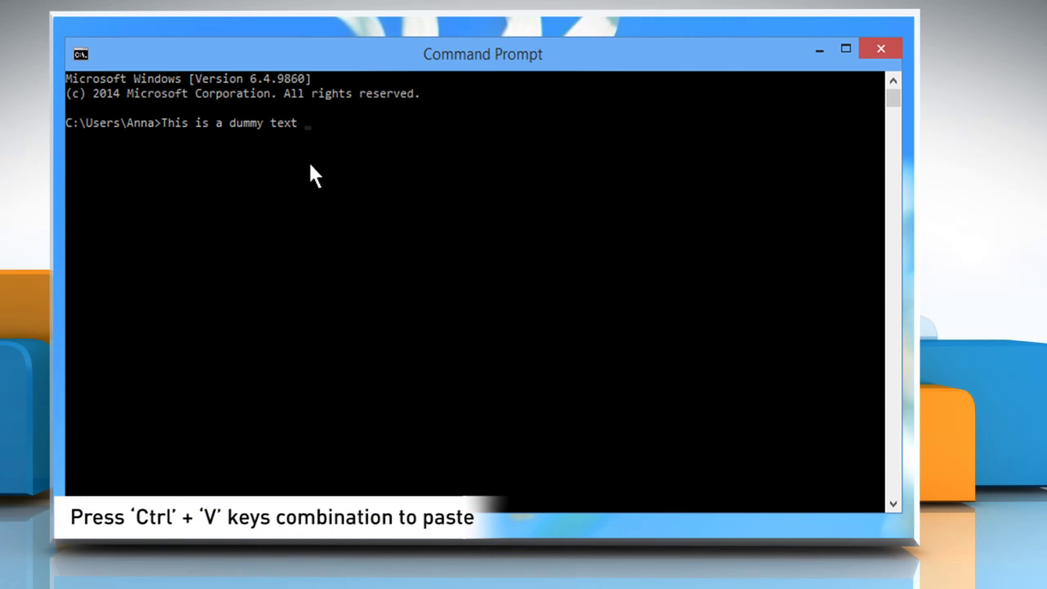
key(ctrl+v)
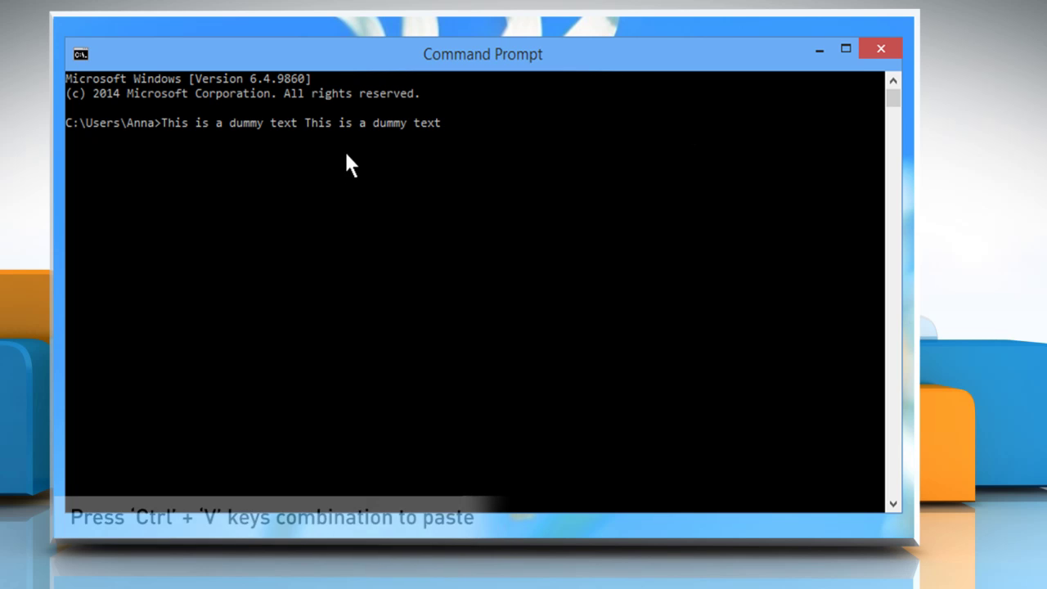
Step: Close Command Prompt, add a second virtual desktop and switch to it
click(881, 49)
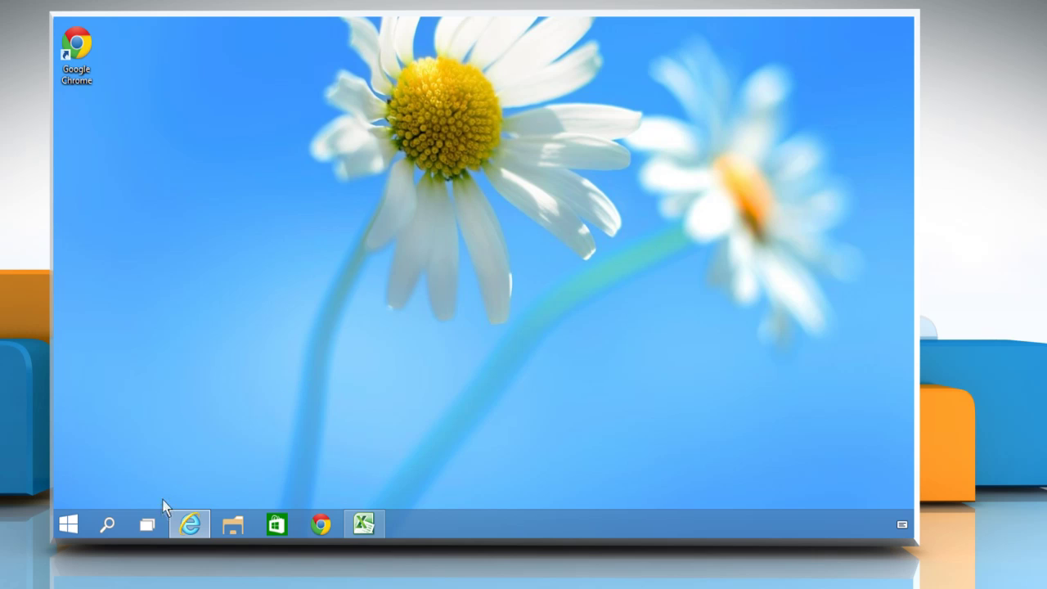
click(149, 526)
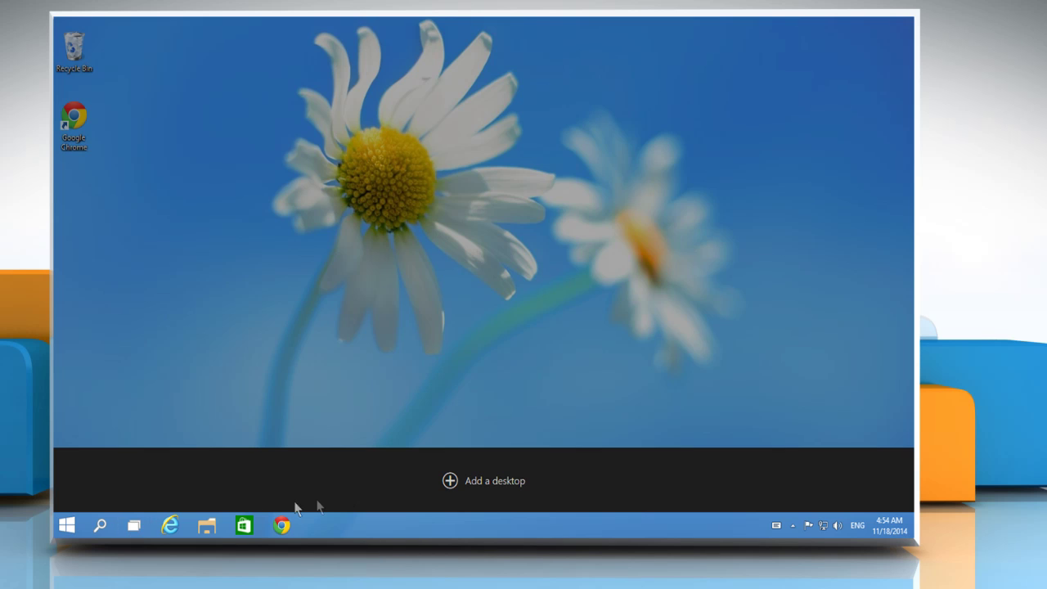
click(480, 481)
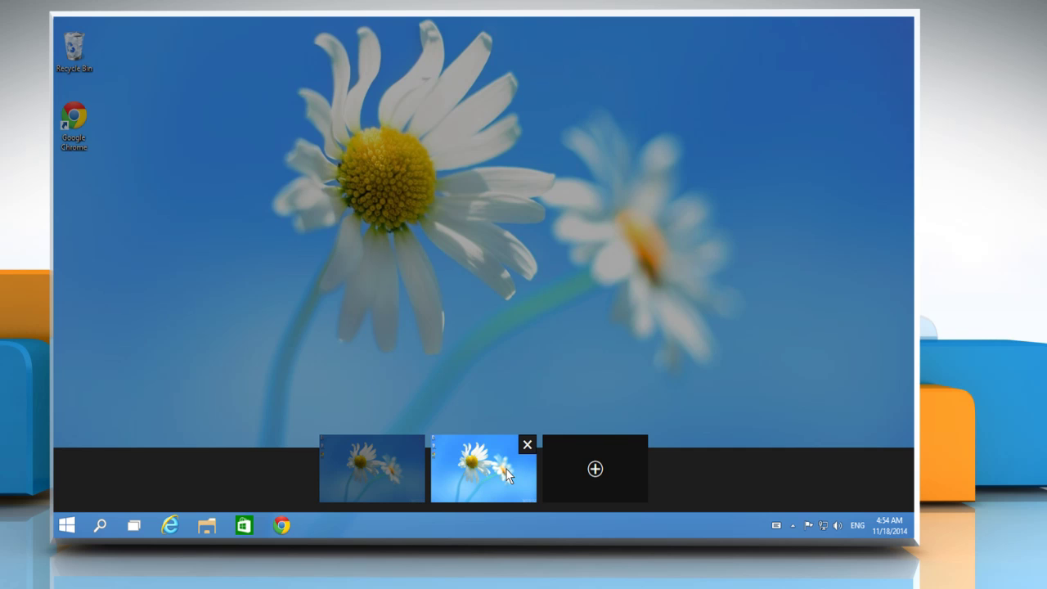
click(506, 470)
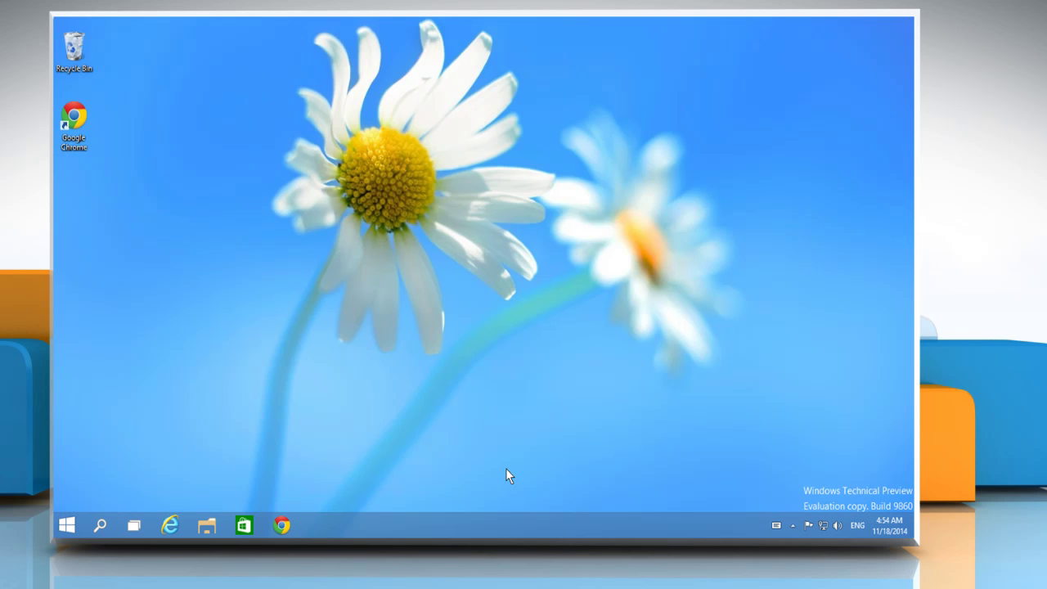
Step: Launch Calendar on the second desktop, then return to the desktops overview
click(67, 525)
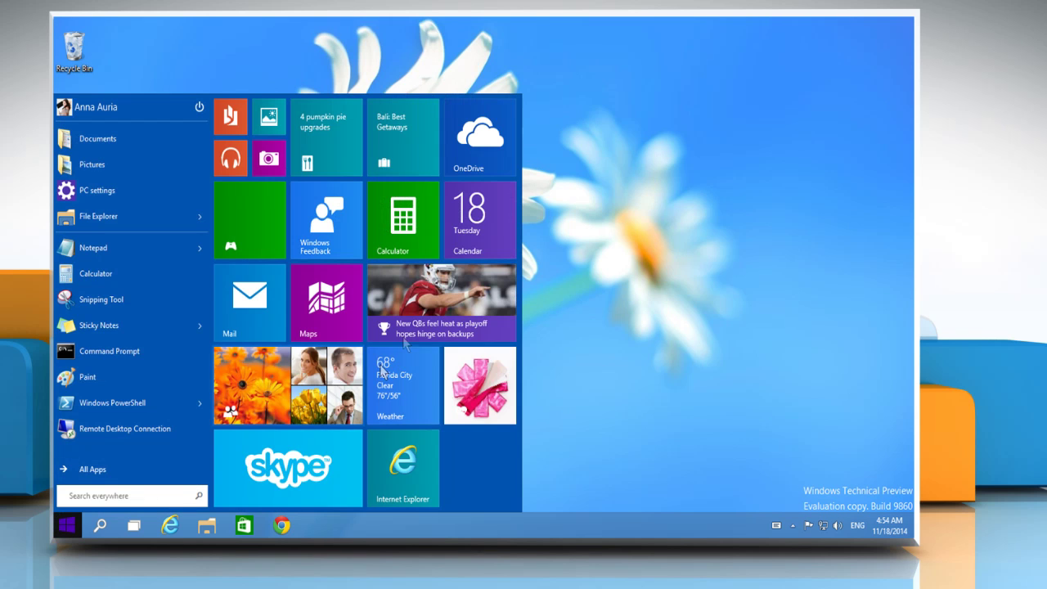
click(473, 233)
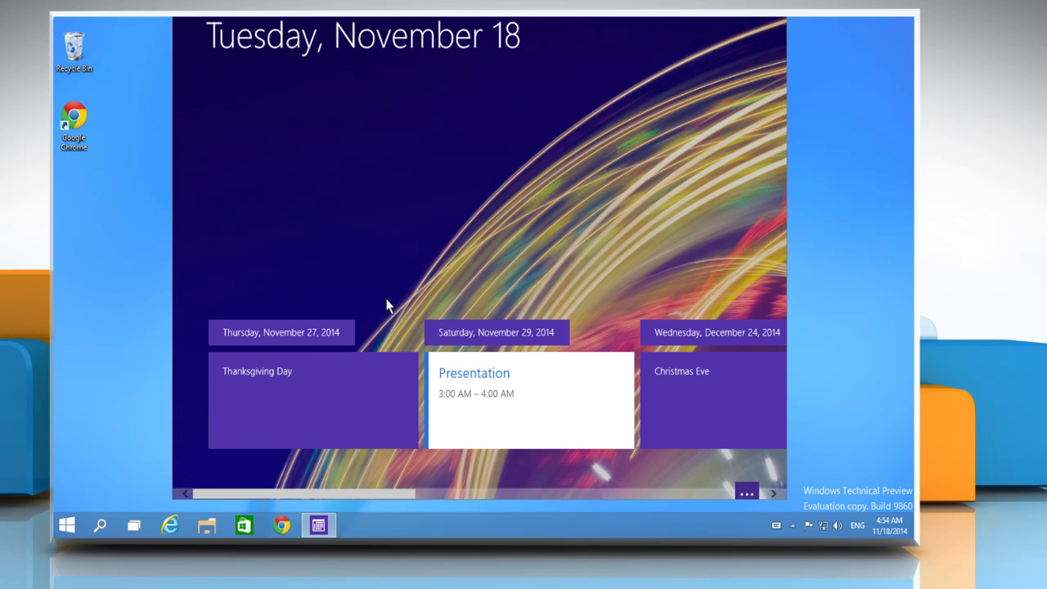
click(135, 526)
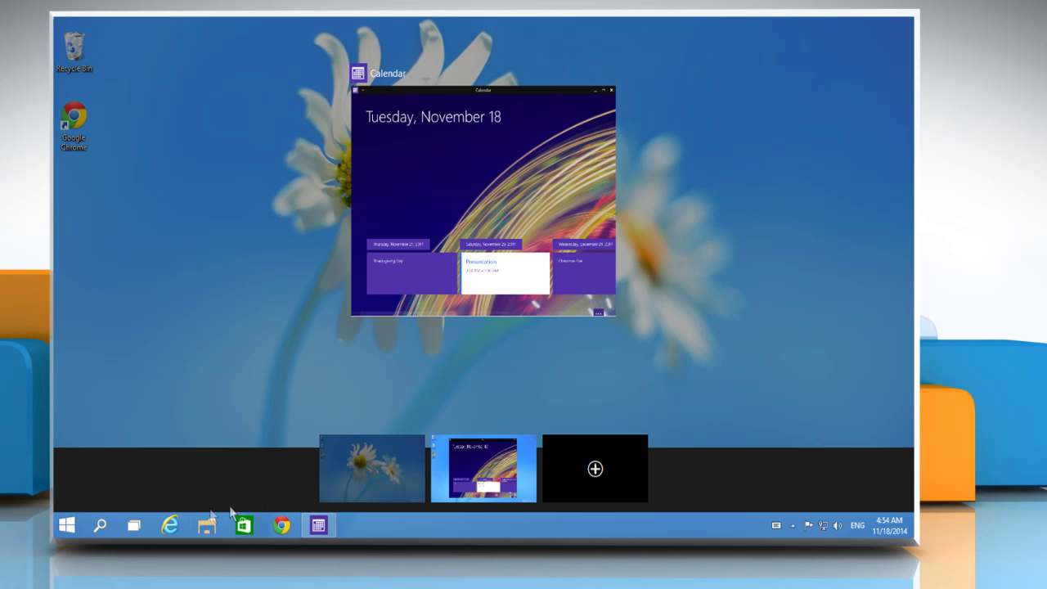
Step: Switch back to the first desktop and launch Skype there
click(386, 454)
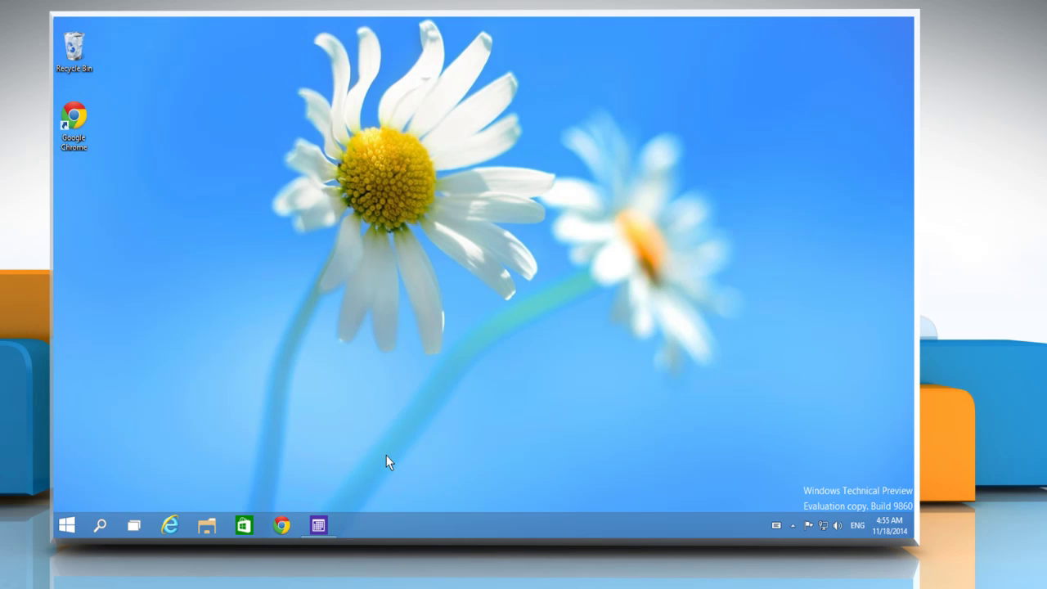
click(67, 525)
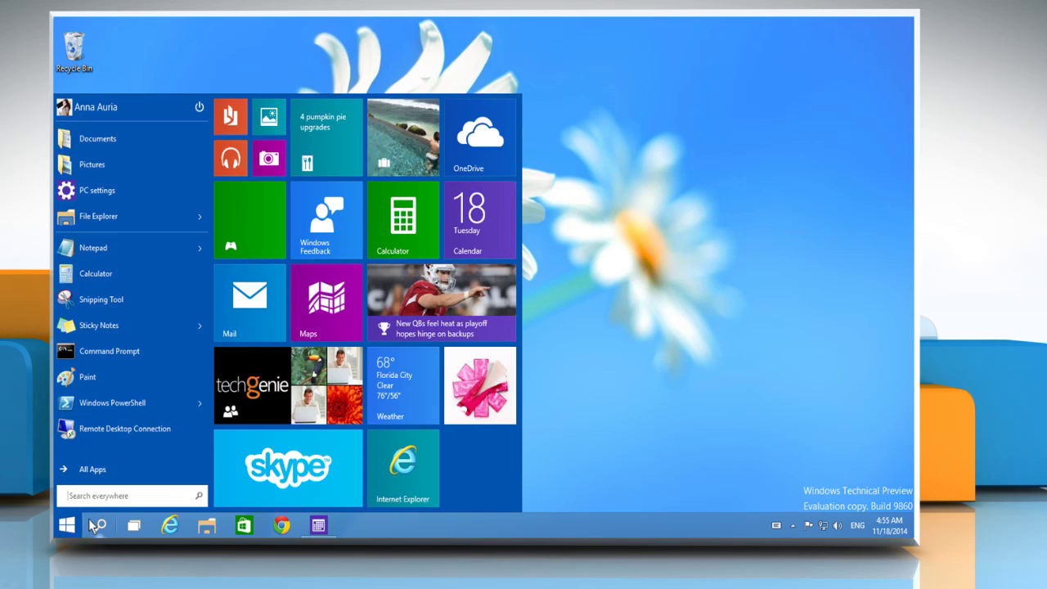
click(289, 451)
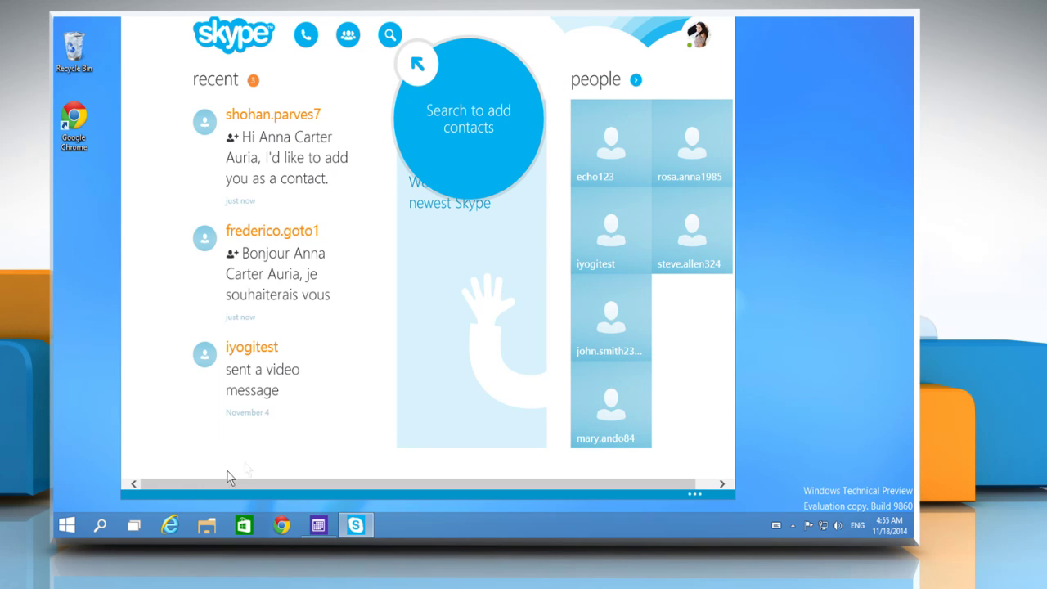
Step: Switch to the second desktop and close the Calendar window
click(139, 526)
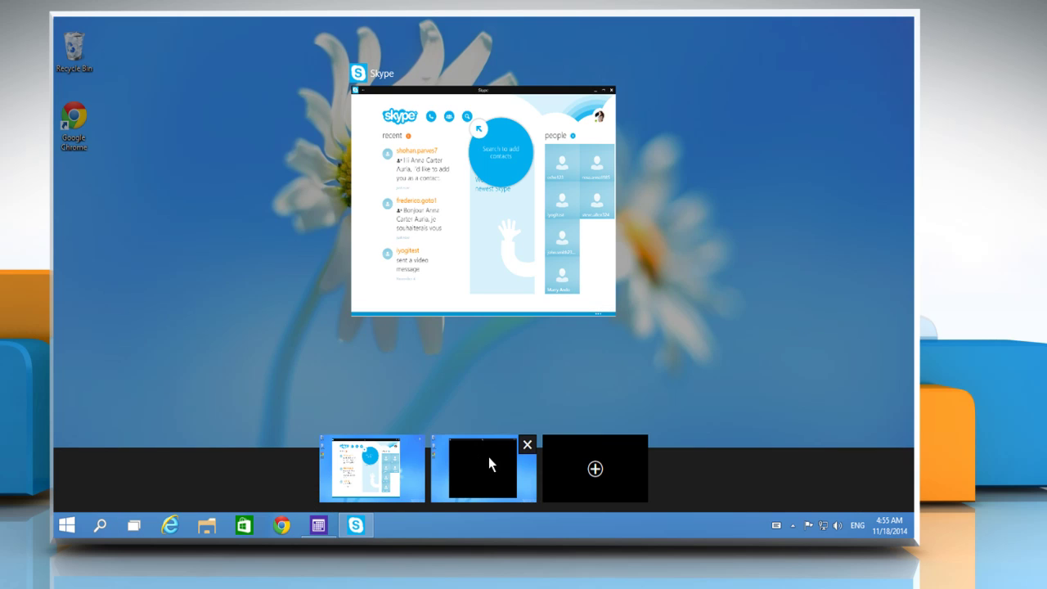
click(494, 464)
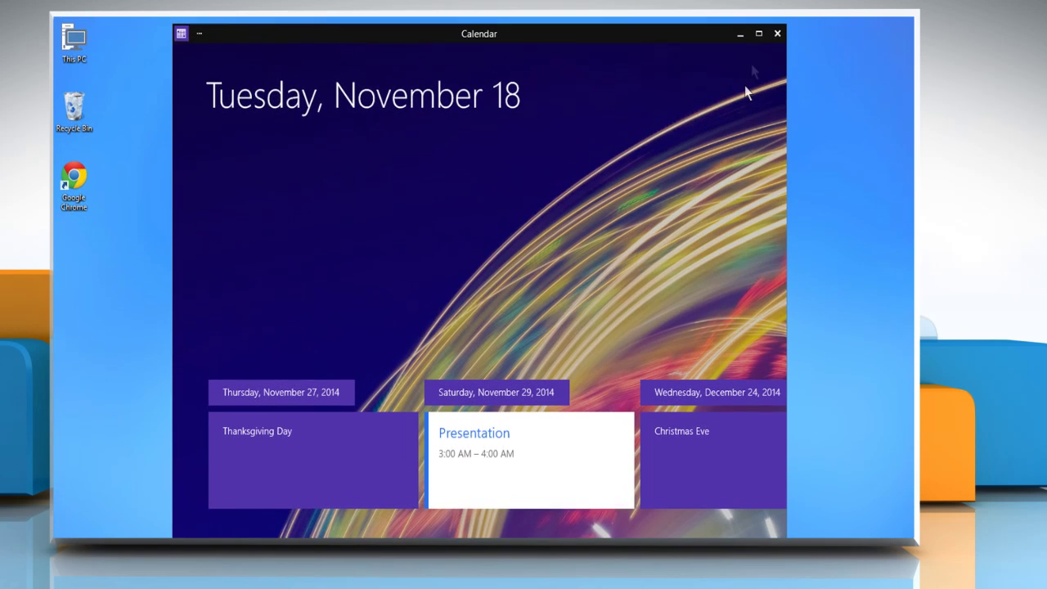
click(777, 34)
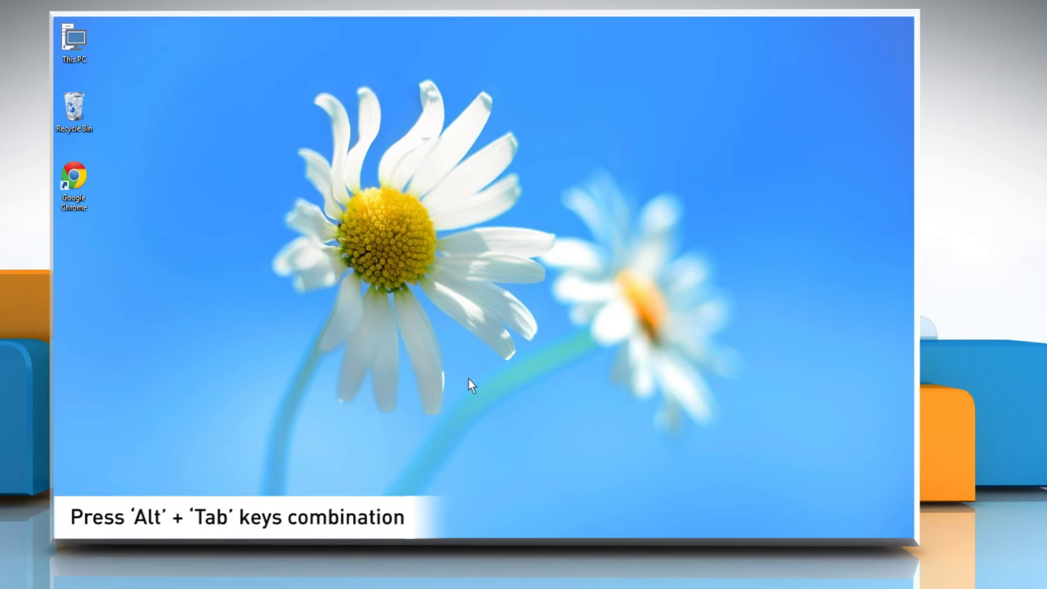
Step: Alt+Tab from Skype to the Calendar app, then close Calendar to reveal the daisy desktop
key(alt+Tab)
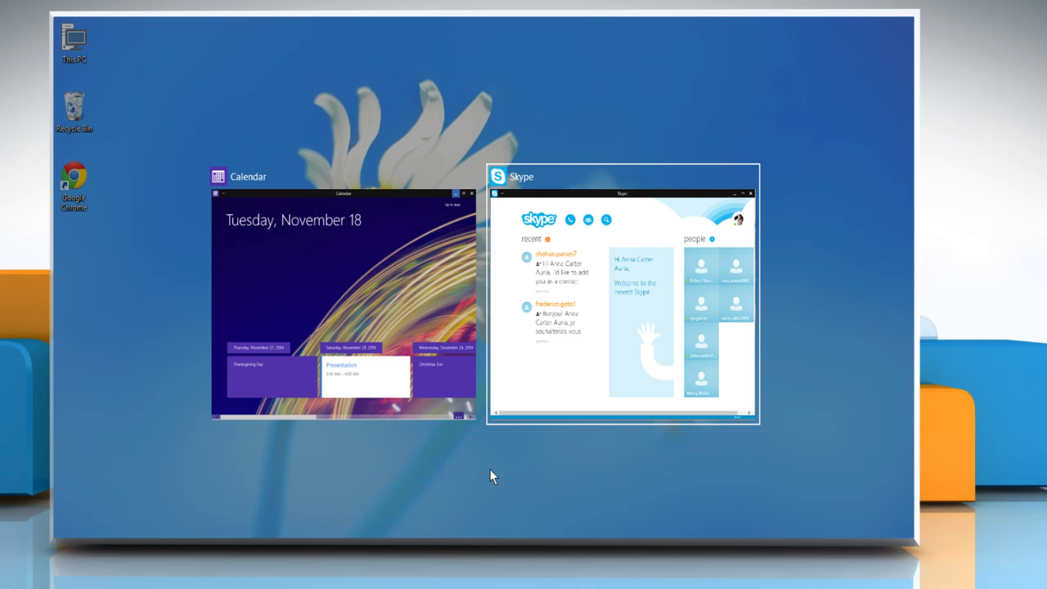
key(alt+Tab)
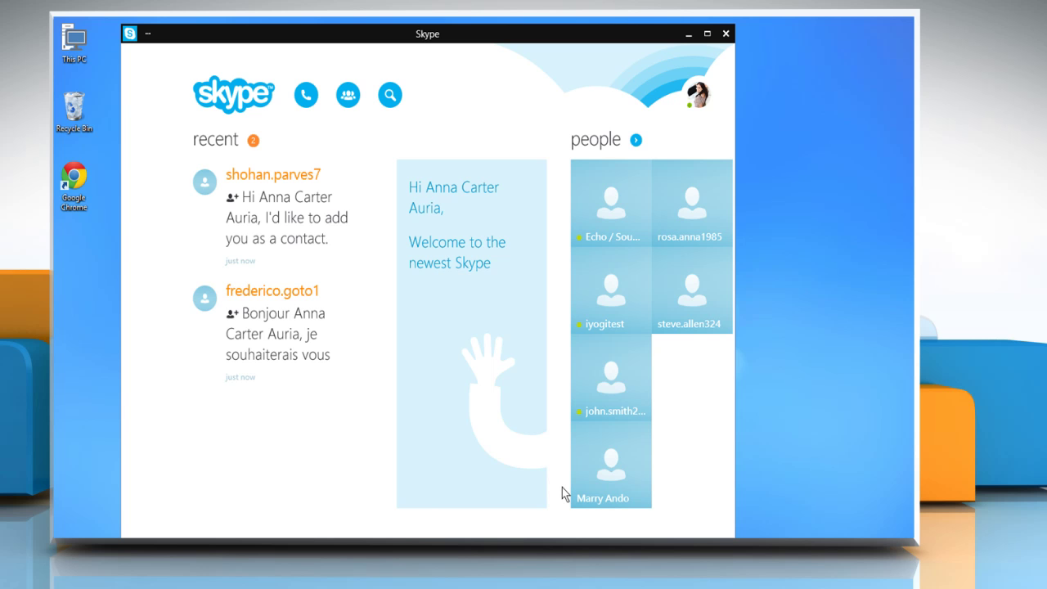
key(alt+Tab)
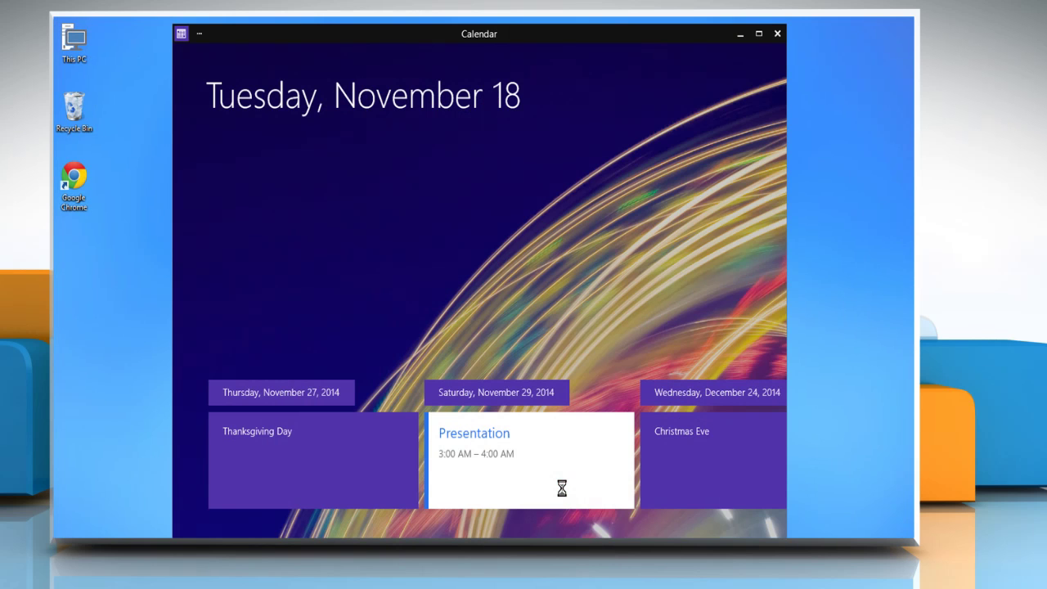
click(776, 35)
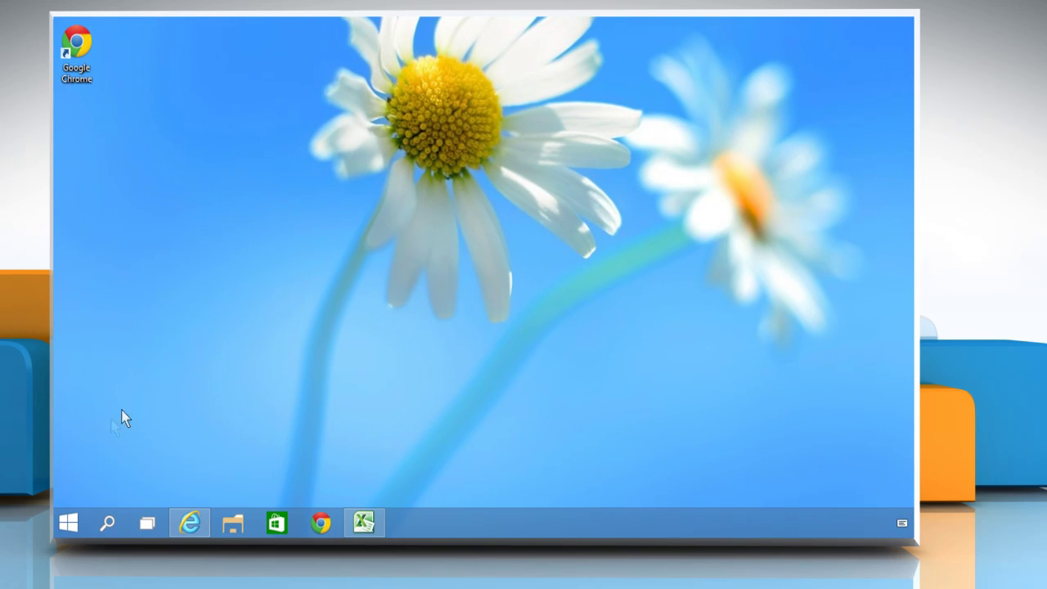
click(68, 522)
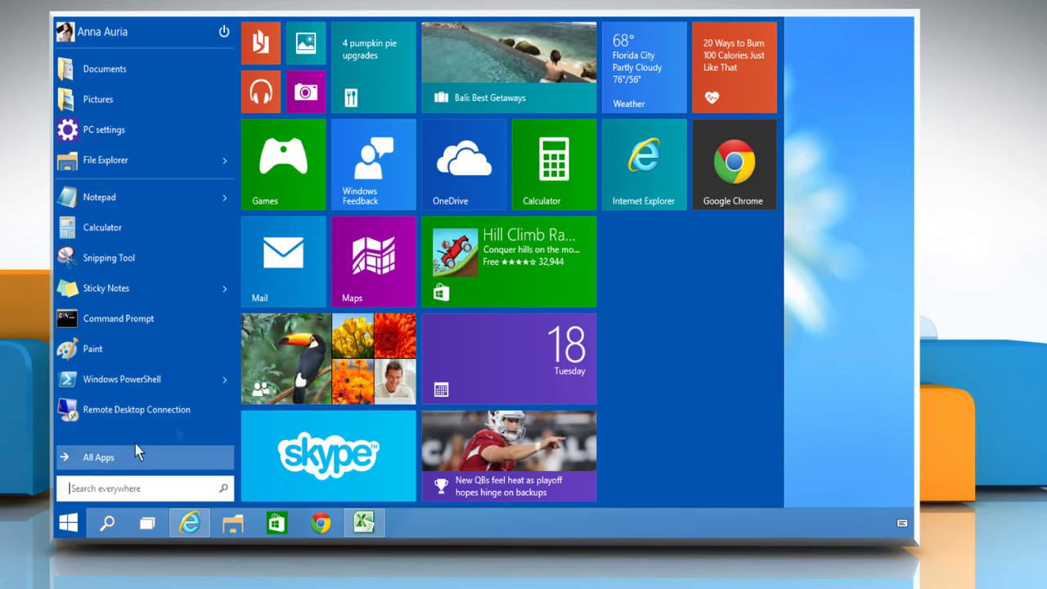
click(513, 276)
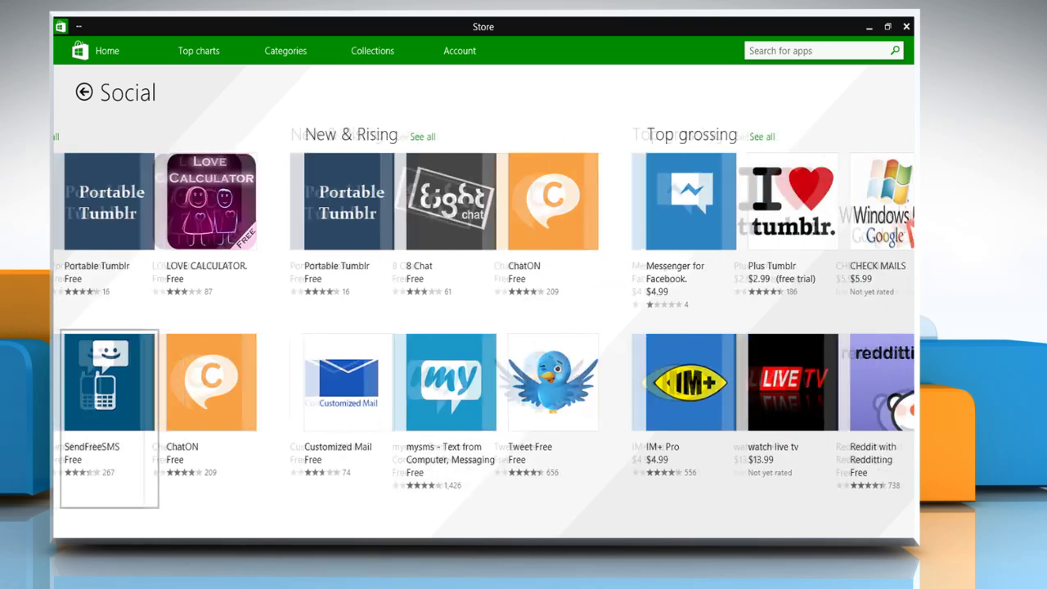
scroll(499, 318, right, 5)
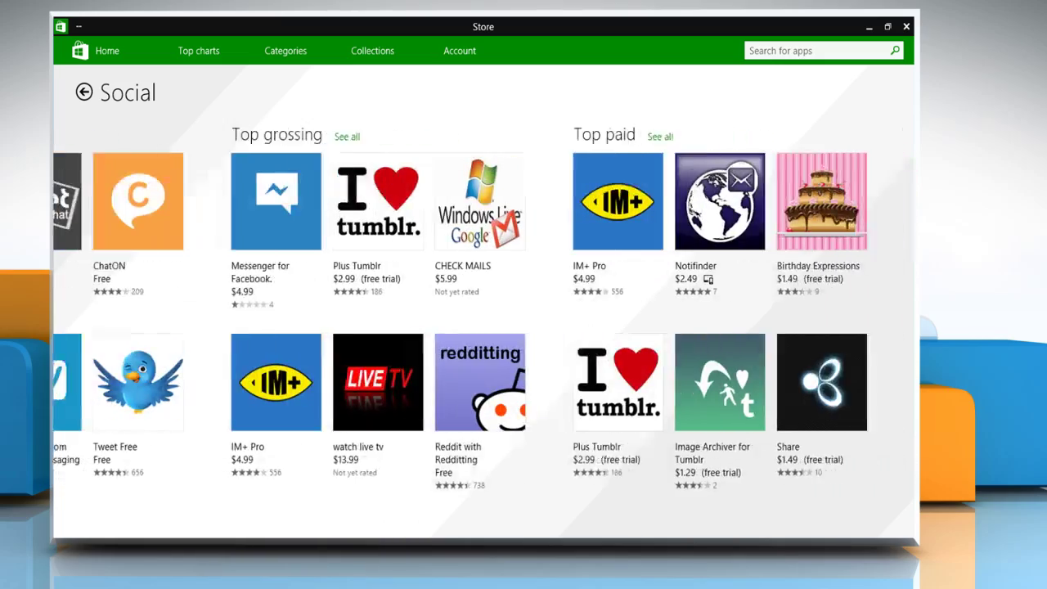
scroll(499, 318, right, 4)
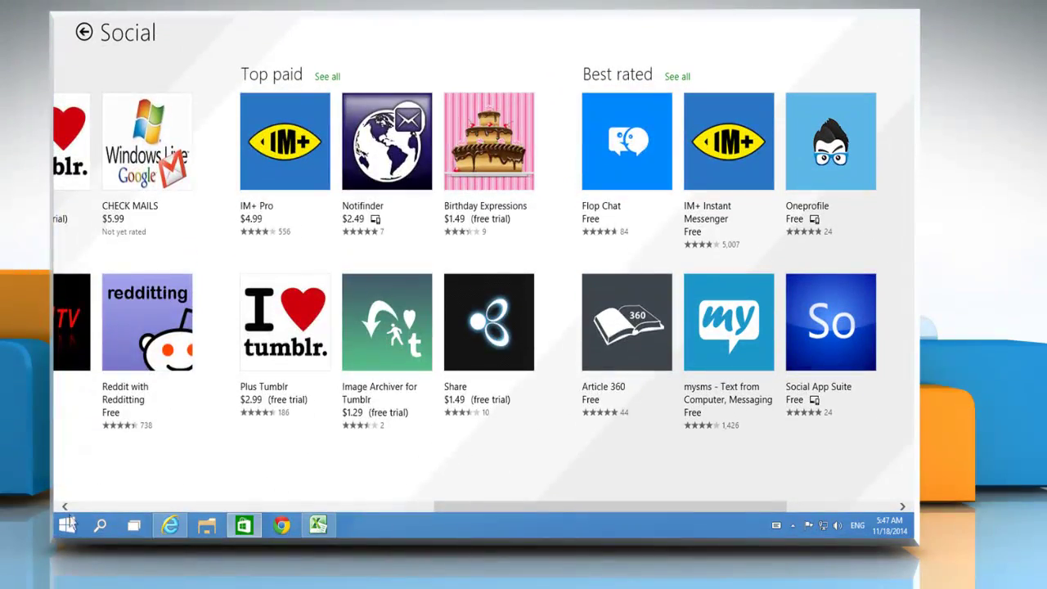
click(67, 524)
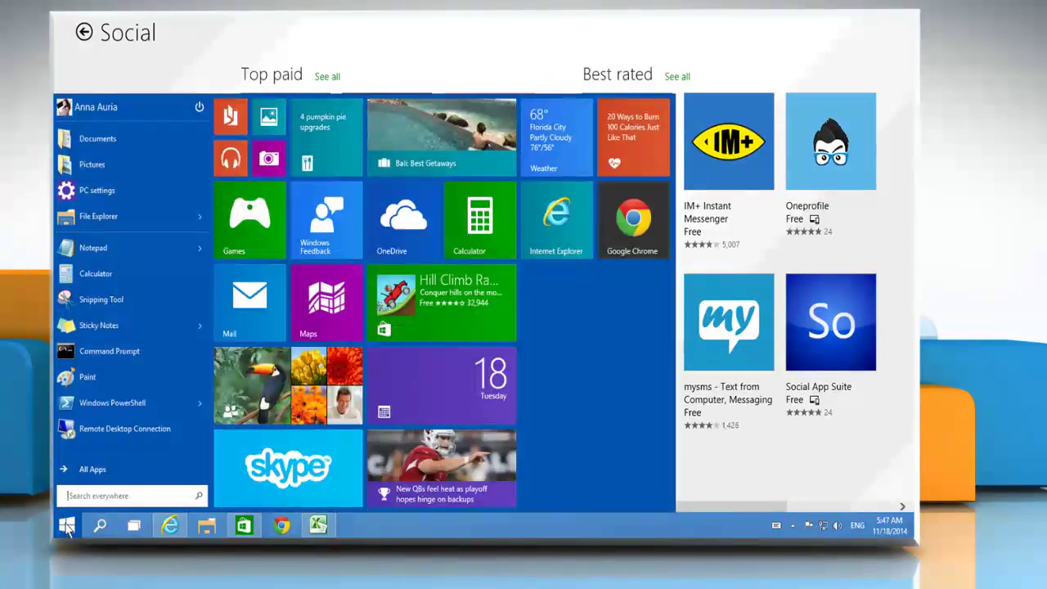
click(634, 220)
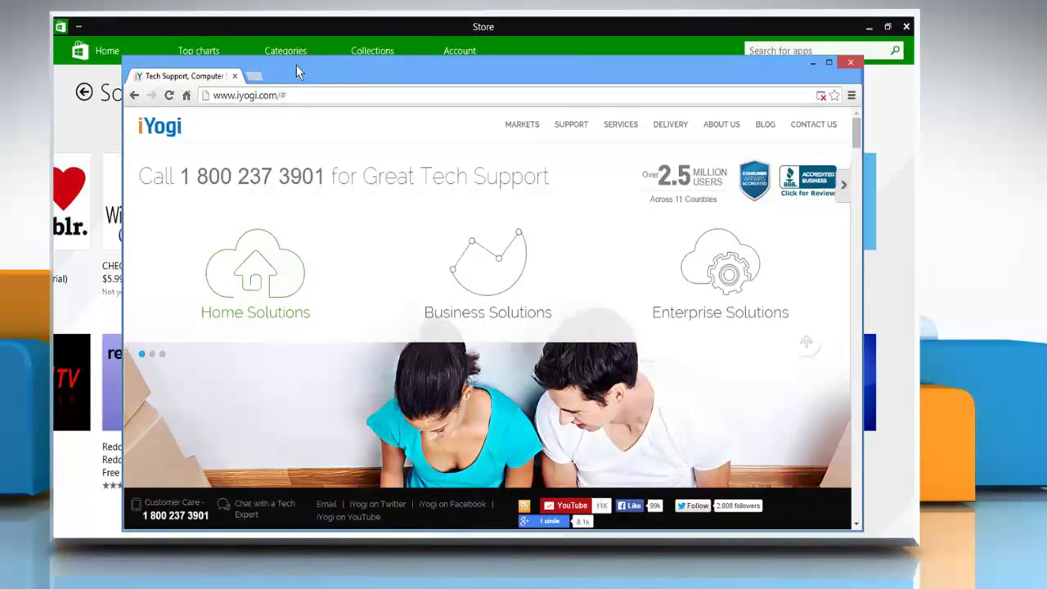
drag(297, 64, 1043, 66)
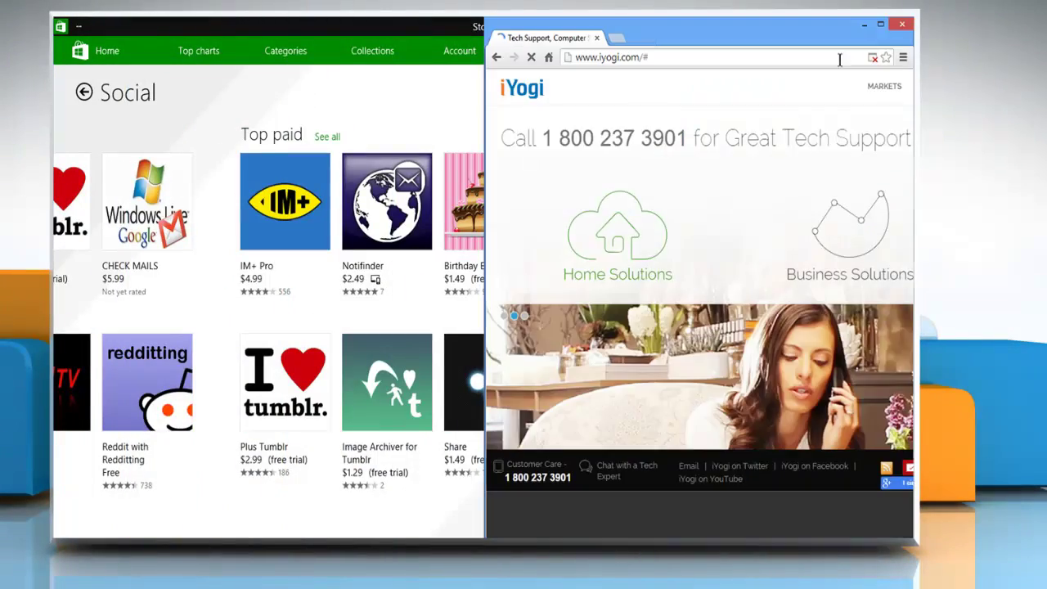
drag(343, 26, 90, 37)
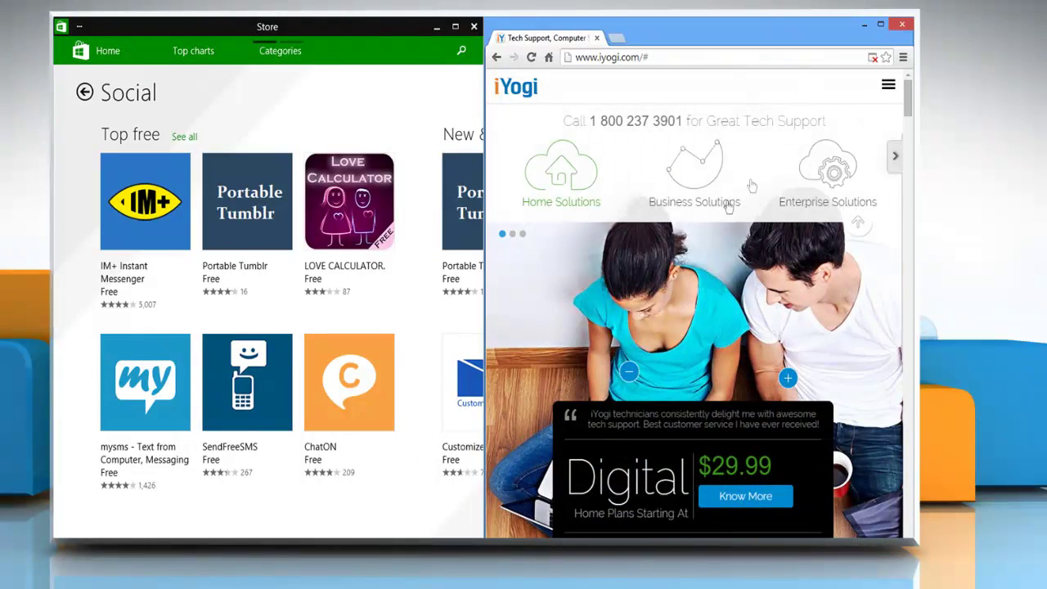
click(901, 26)
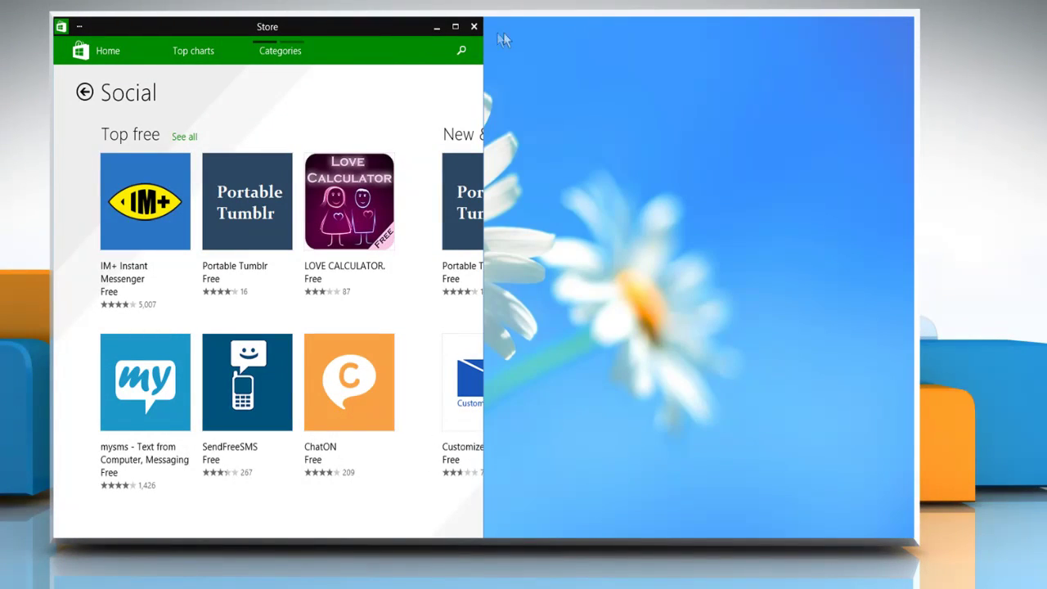
click(473, 26)
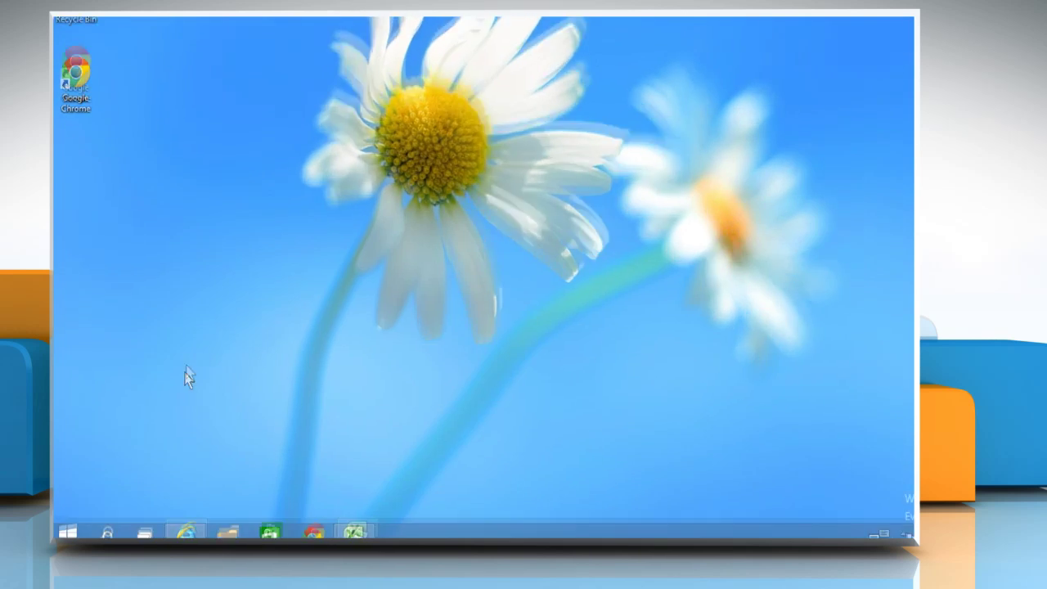
click(70, 522)
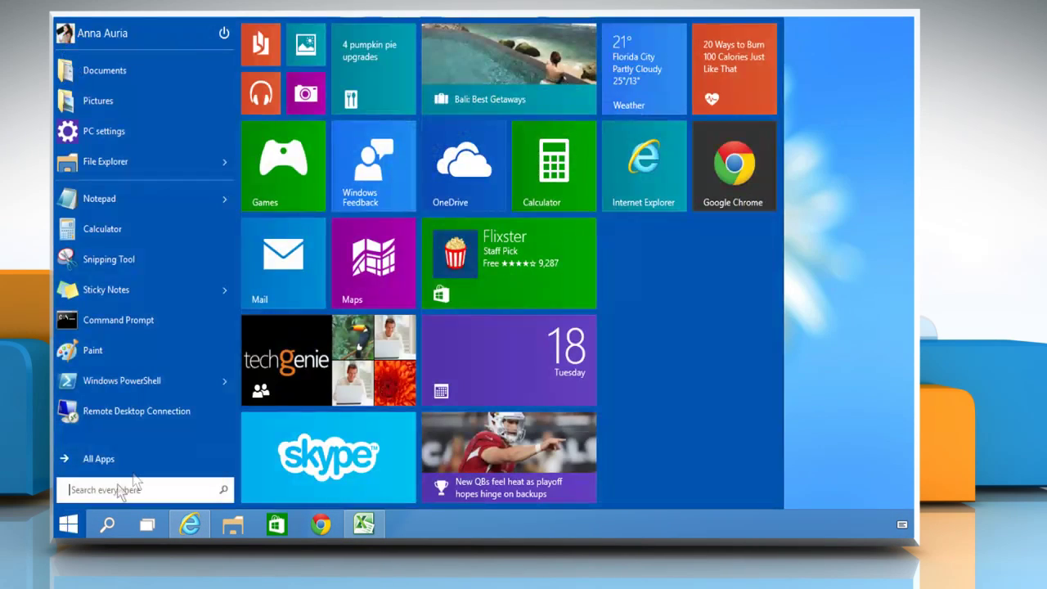
click(655, 84)
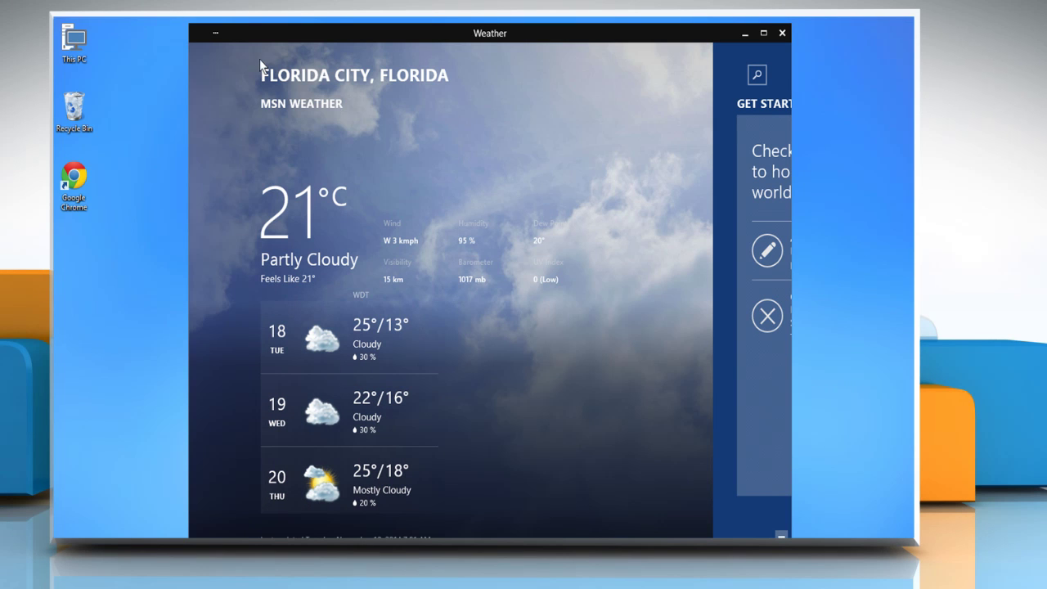
click(215, 33)
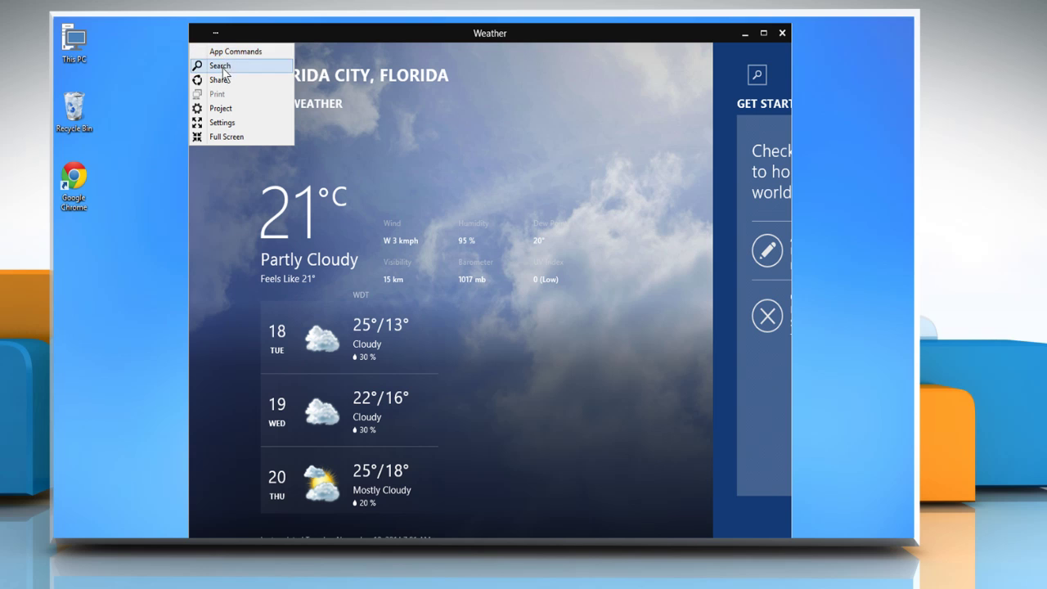
click(235, 138)
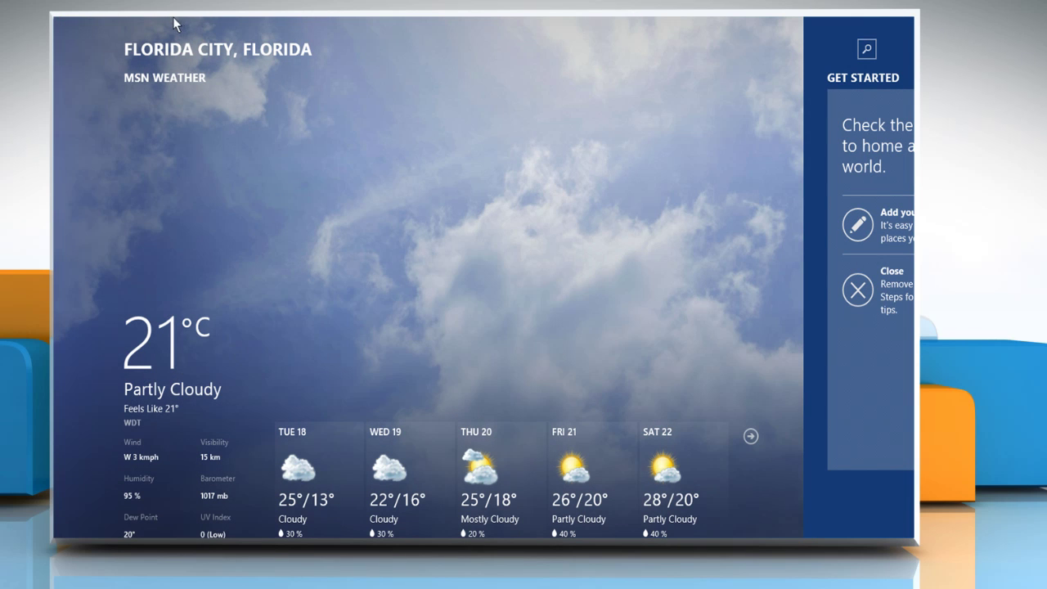
mouse_move(143, 18)
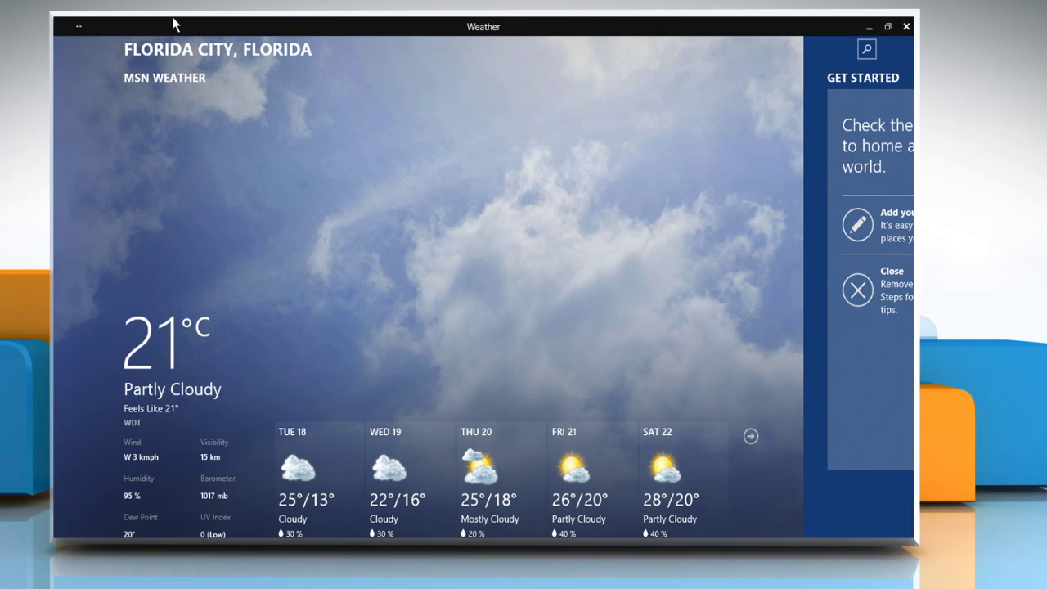
click(79, 31)
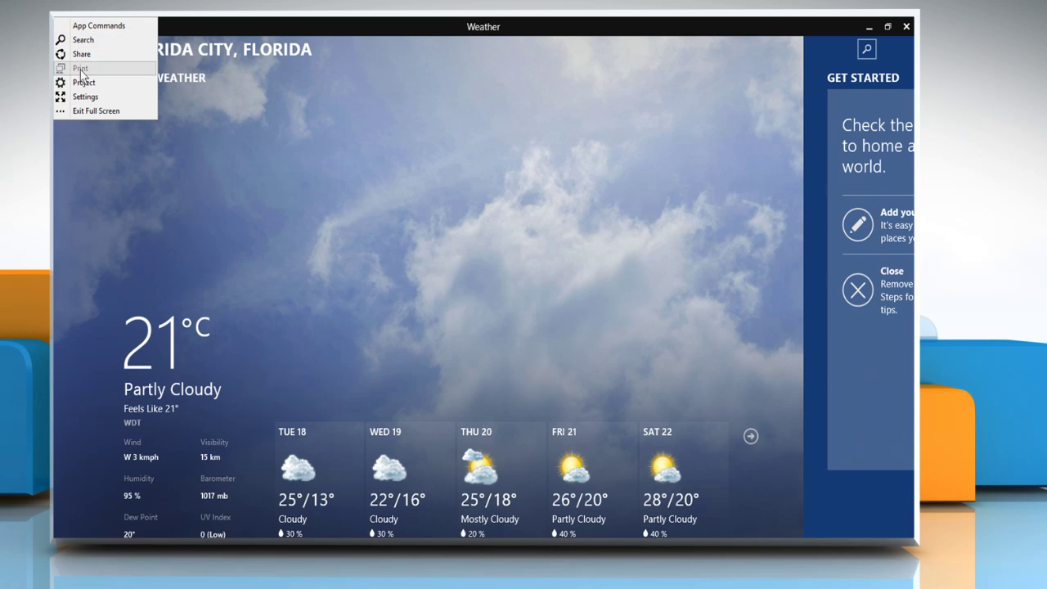
click(90, 110)
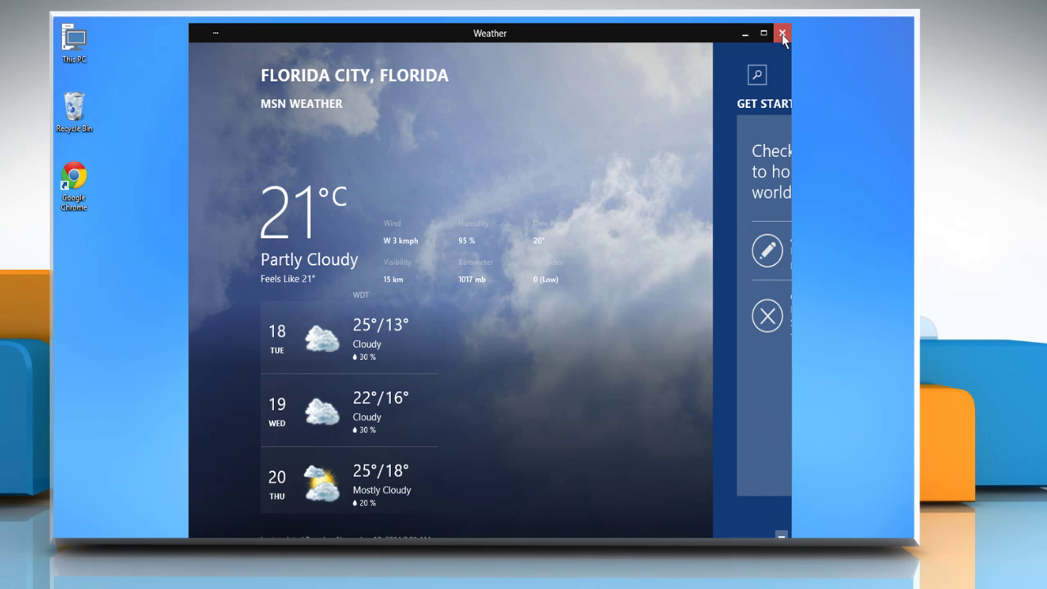
click(783, 34)
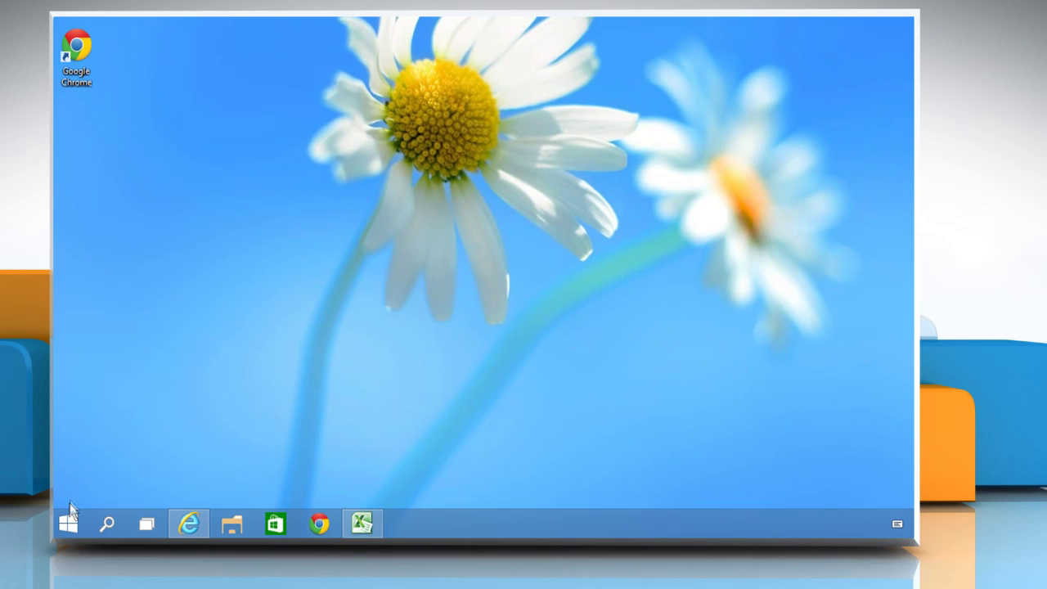
Step: In Windows Feedback, vote 'me too' on the Networks > wireless Adhoc network issue
click(69, 521)
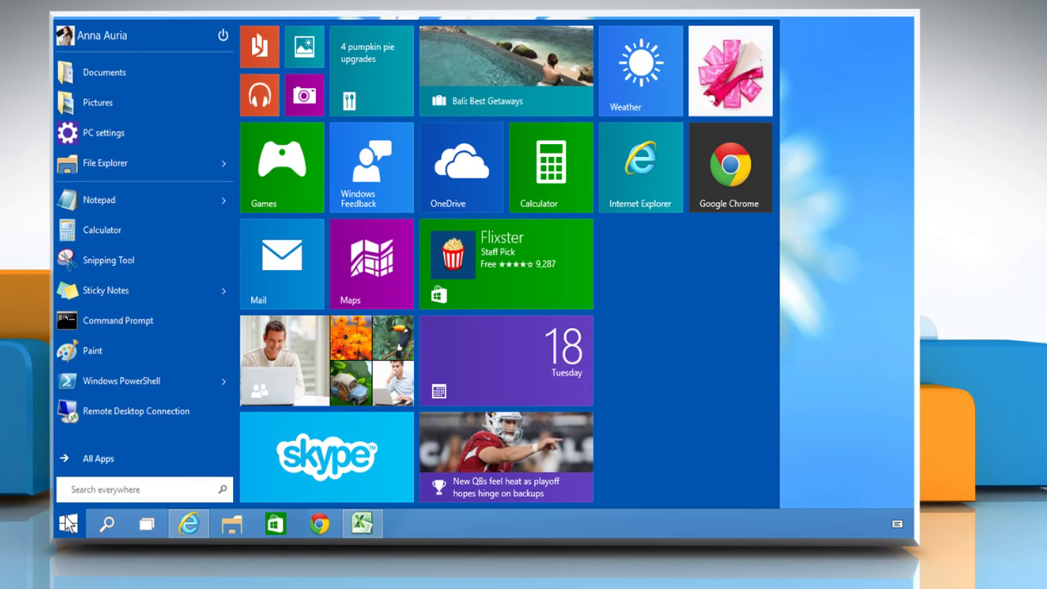
click(389, 183)
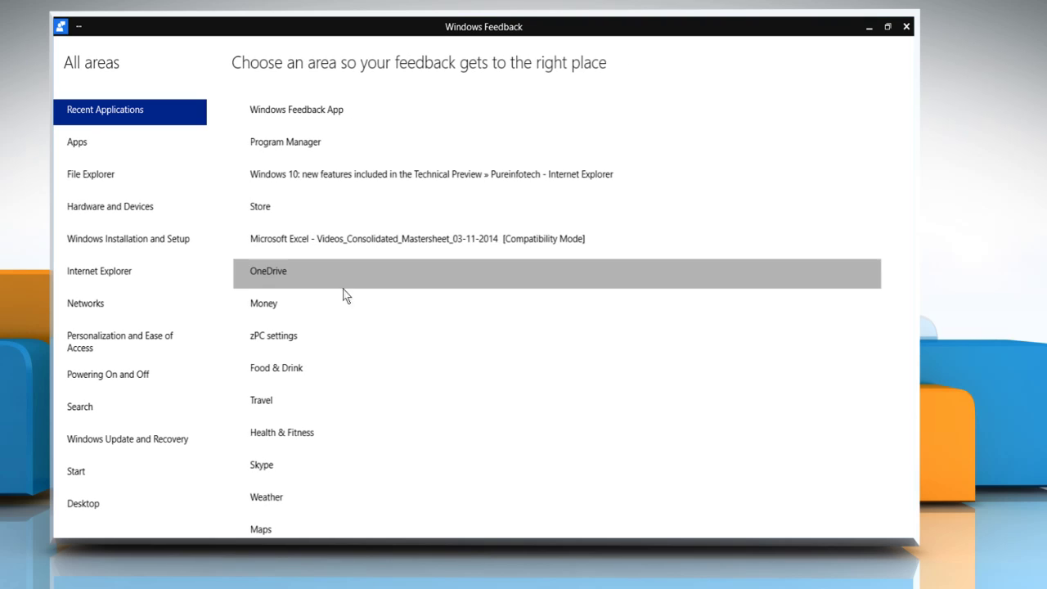
click(98, 309)
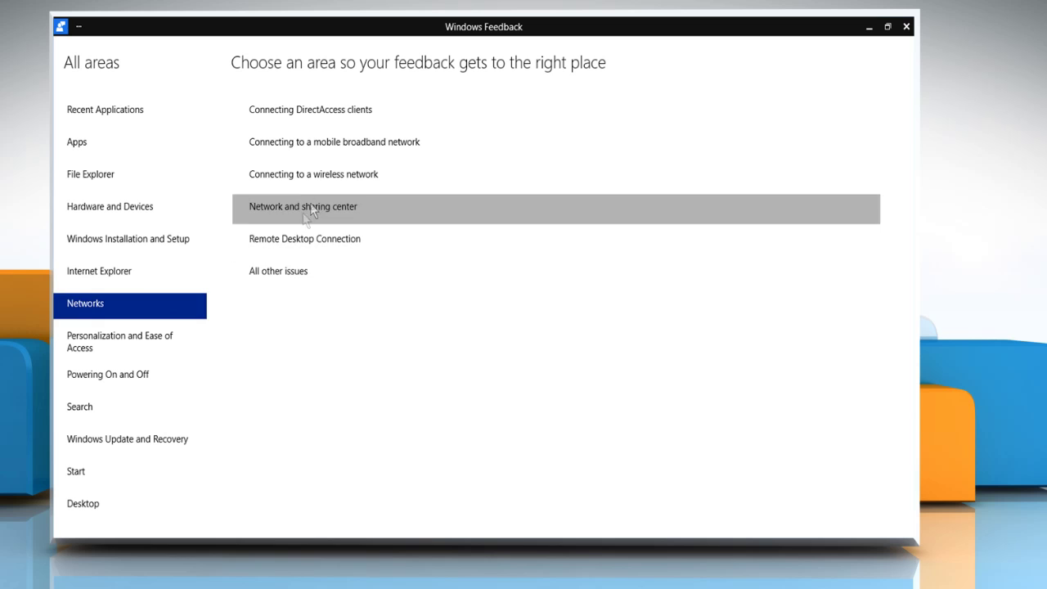
click(330, 177)
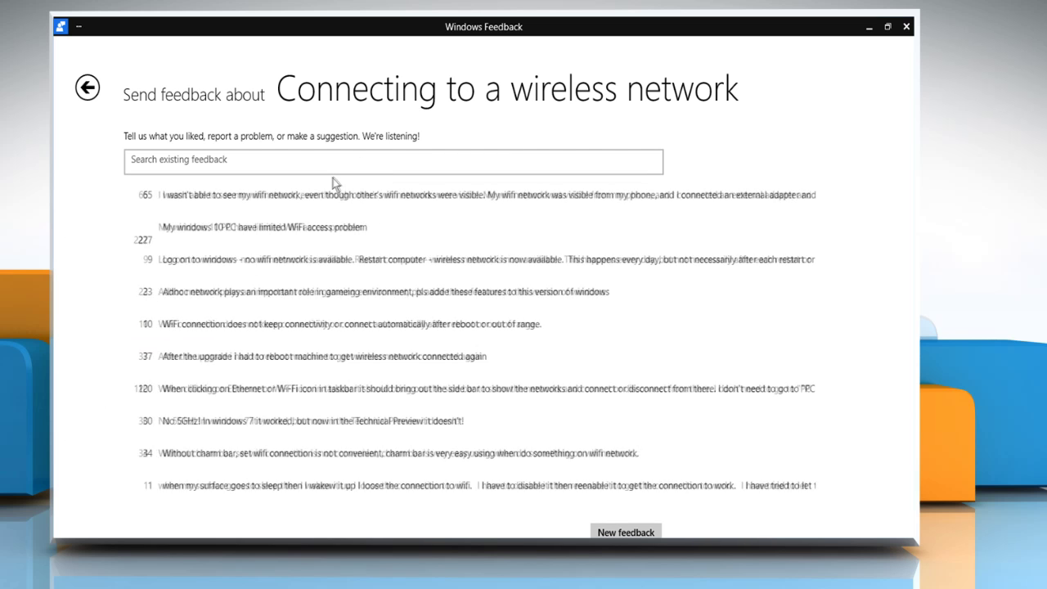
click(287, 294)
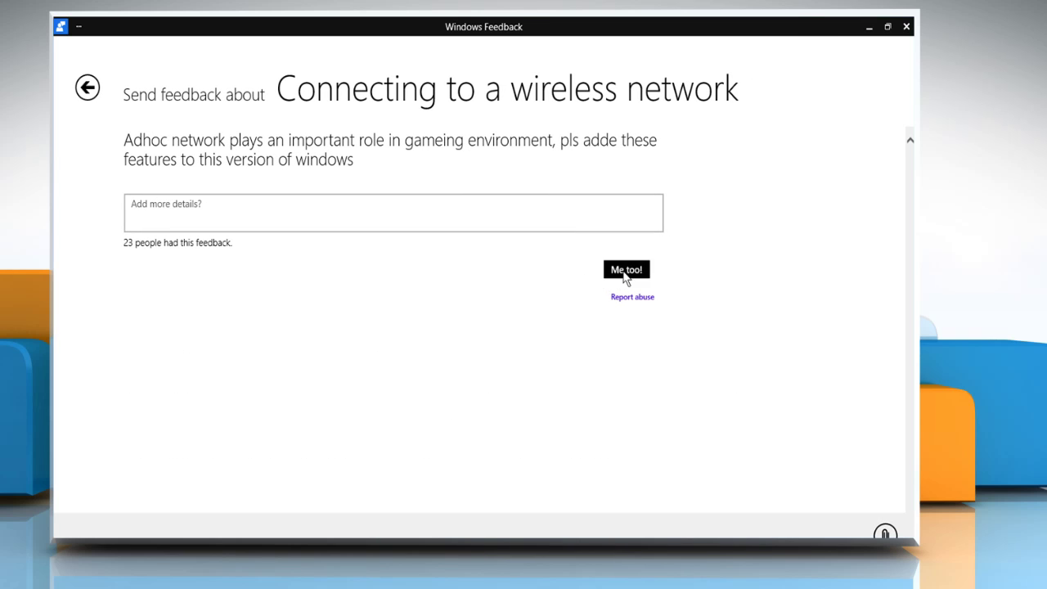
click(626, 274)
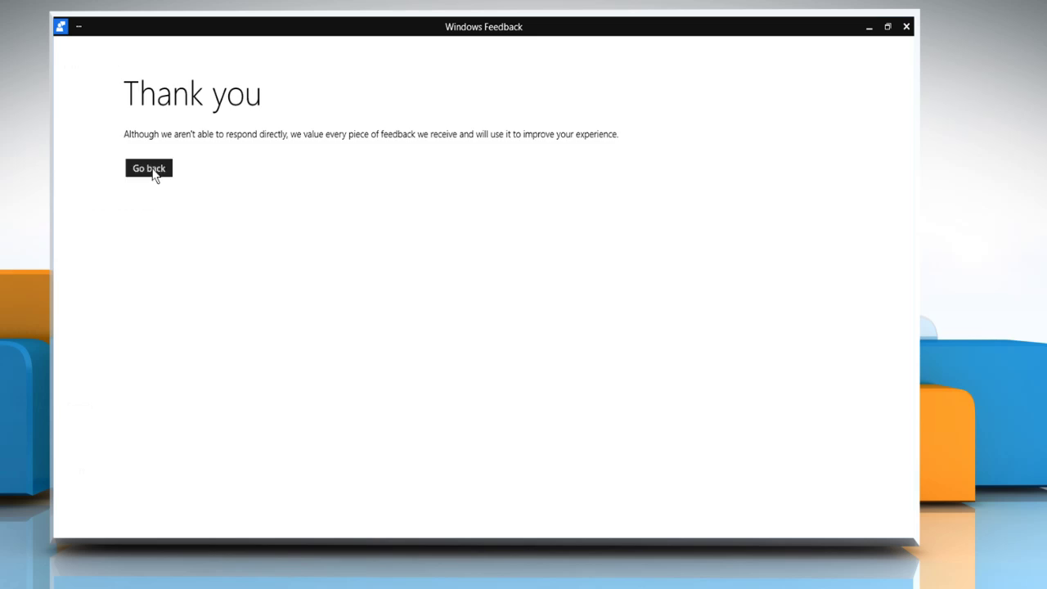
Step: Start a new Remote Desktop Connection feedback entry, then close Windows Feedback
click(152, 169)
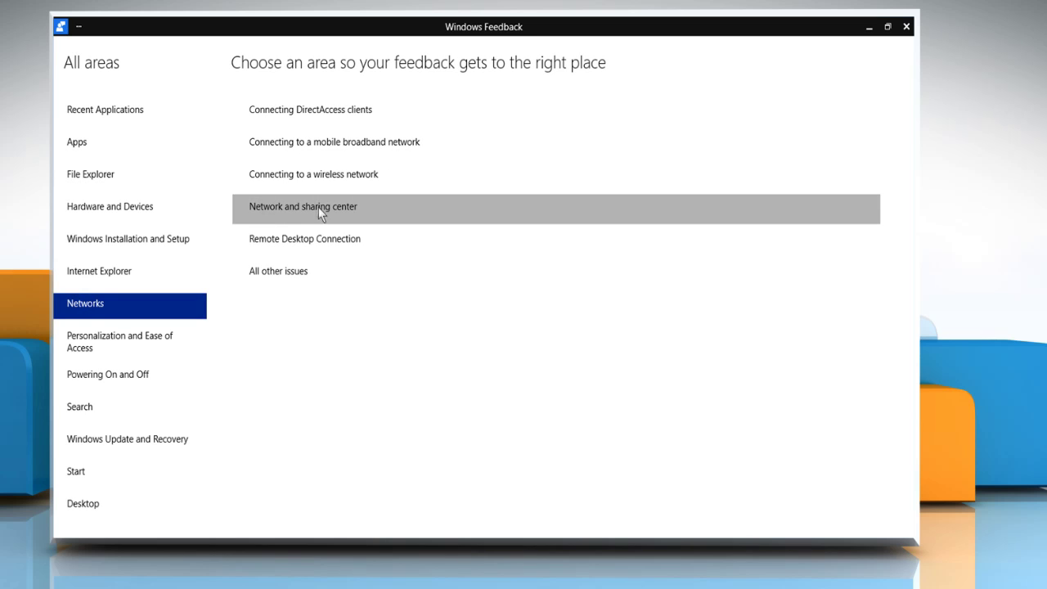
click(321, 235)
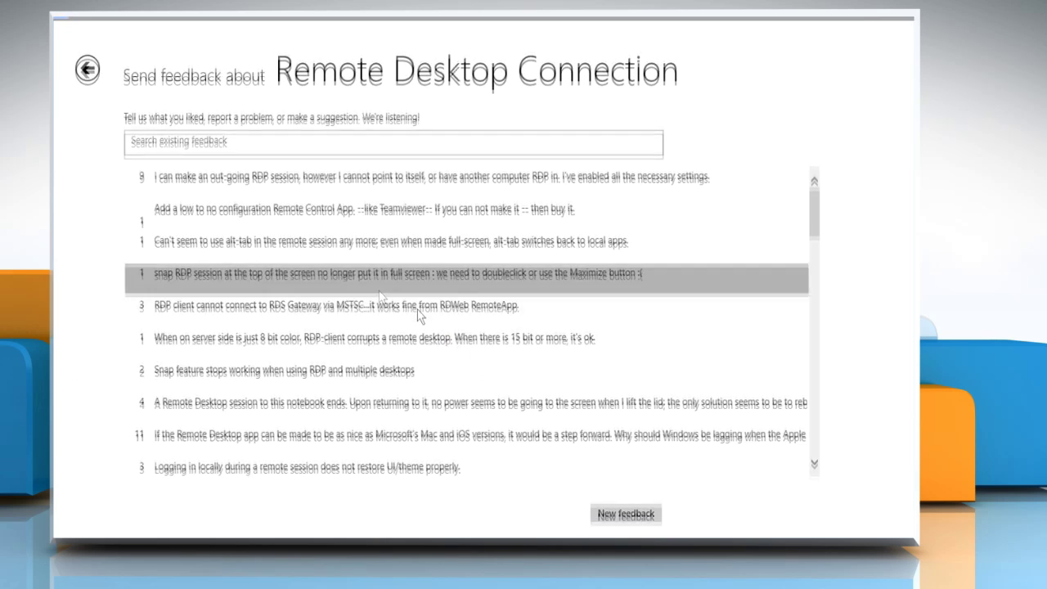
click(626, 513)
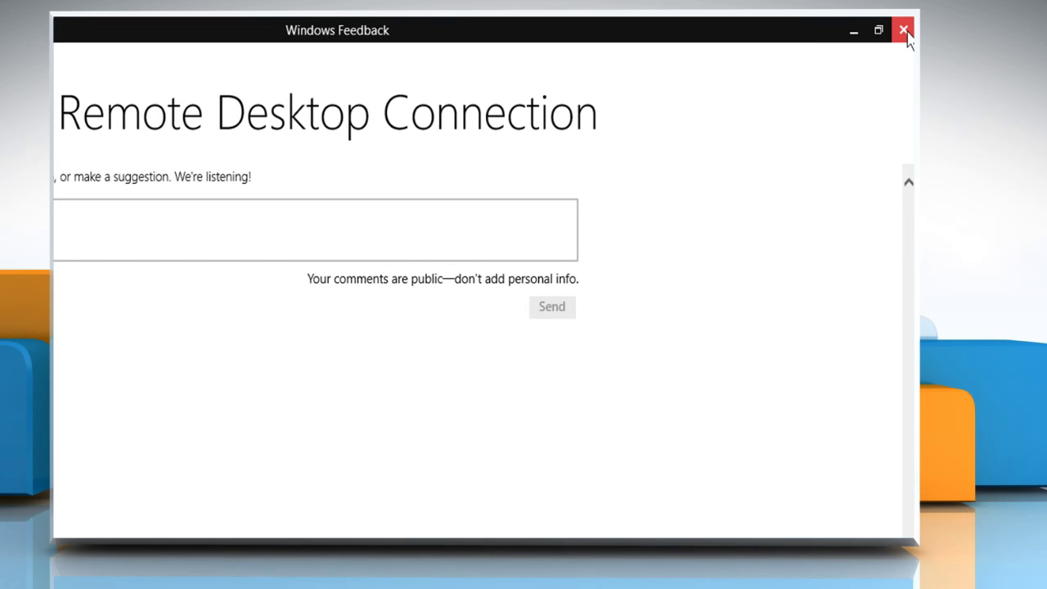
click(905, 33)
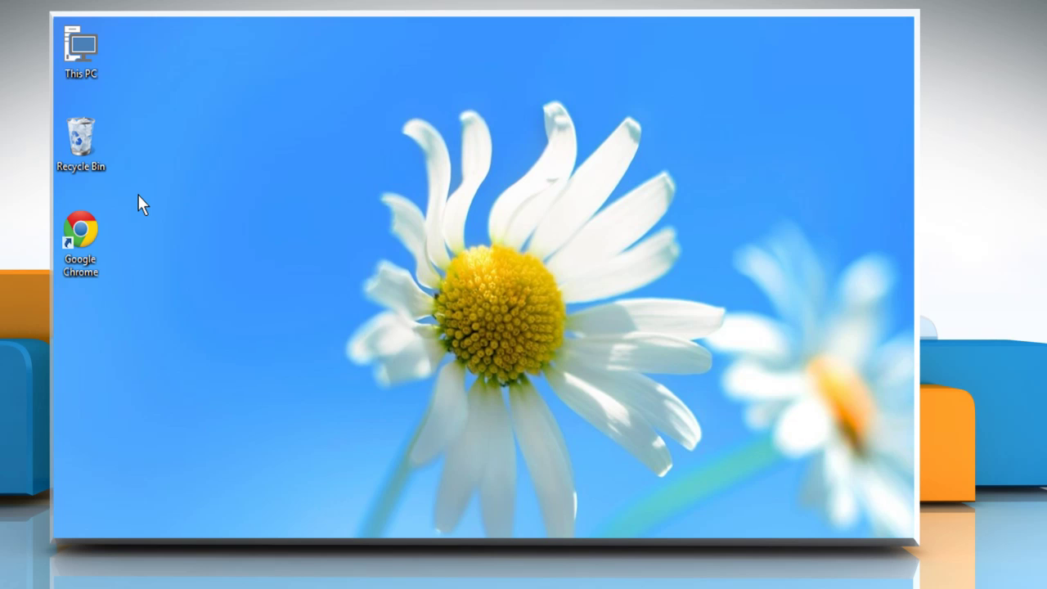
Step: Pin the desktop Recycle Bin to Start, then pin its Start tile to the taskbar
right_click(94, 150)
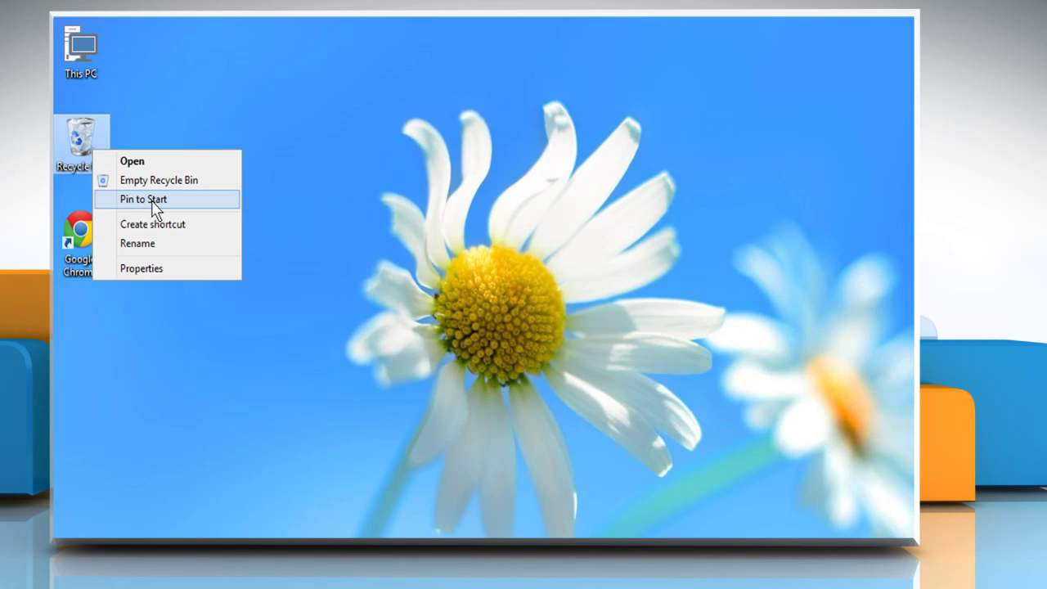
click(144, 200)
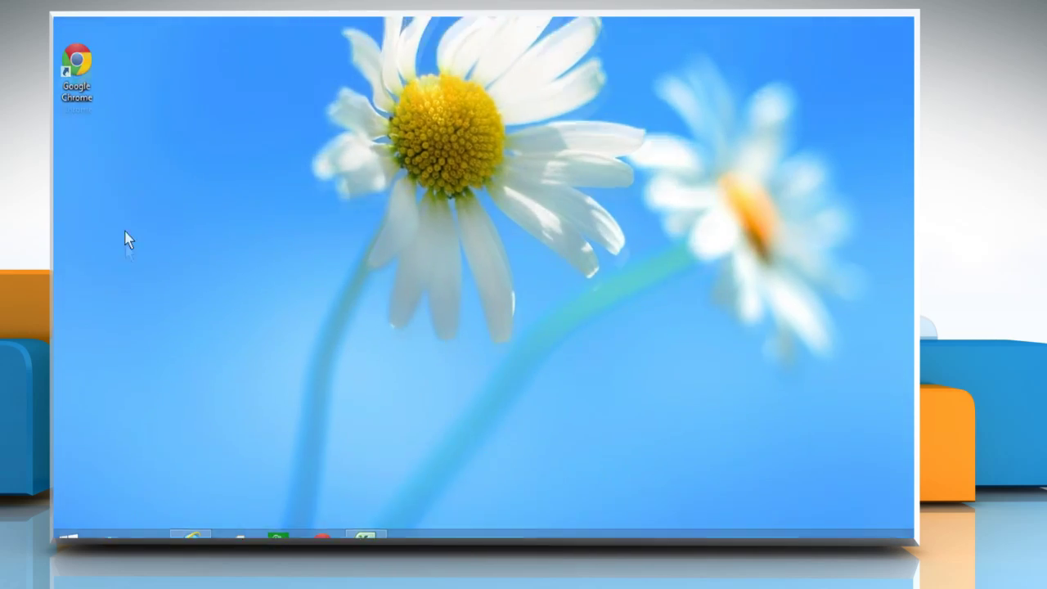
click(70, 522)
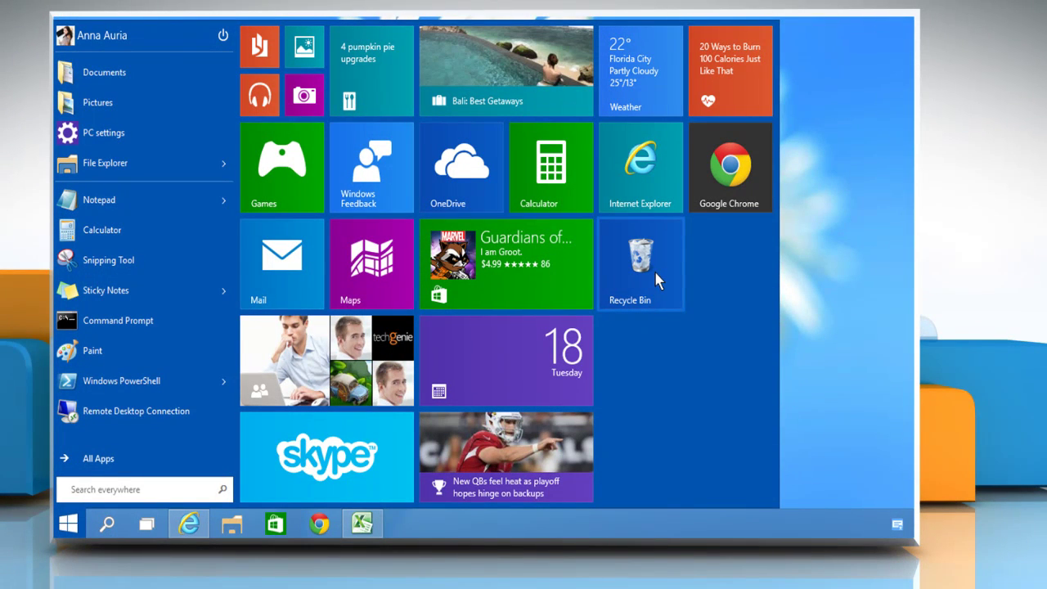
right_click(659, 280)
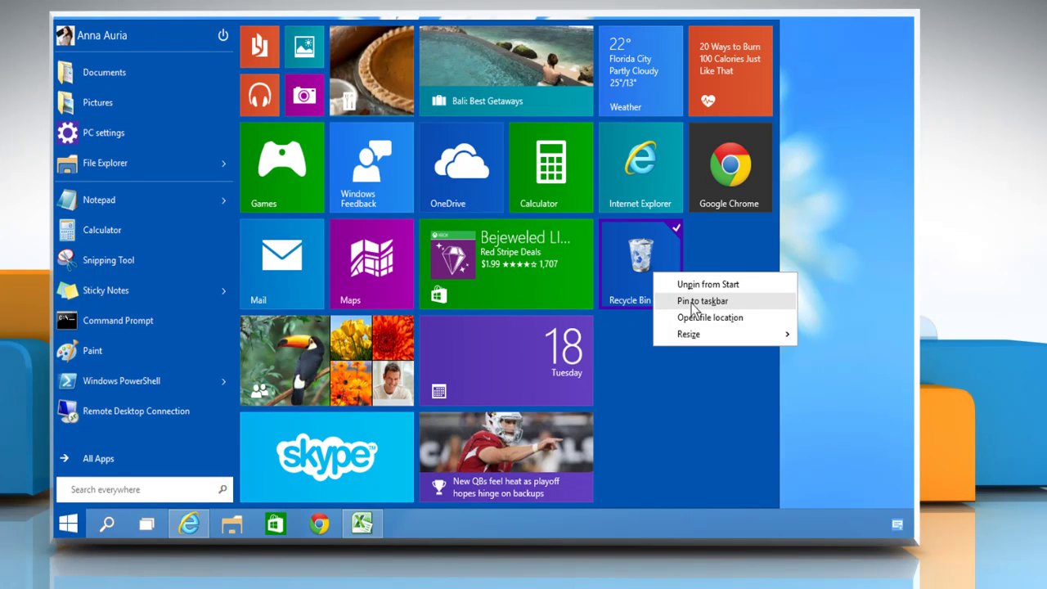
click(701, 301)
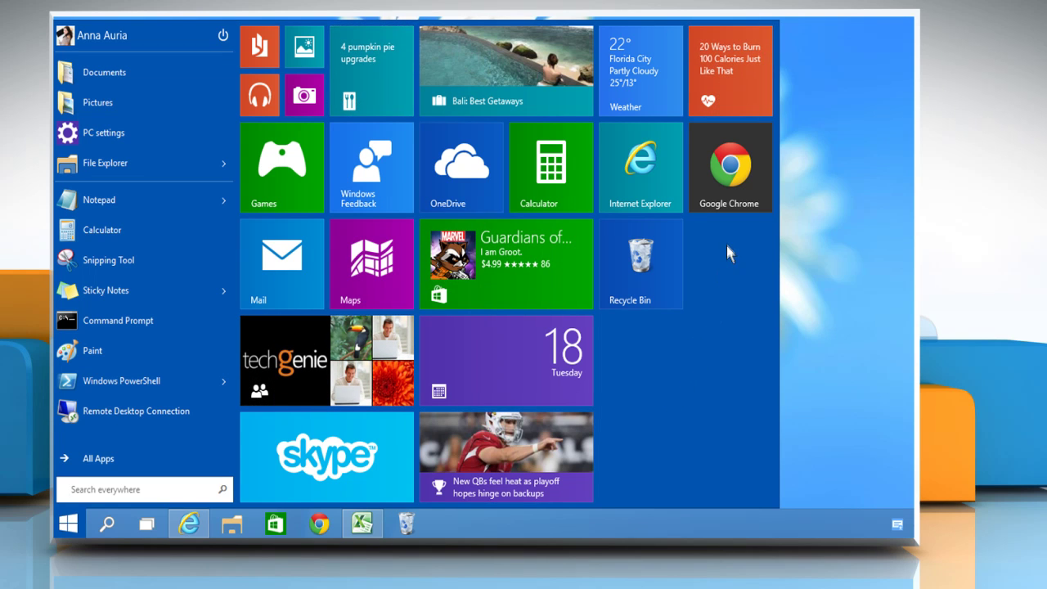
Step: Uninstall from the Google Chrome tile, select Chrome 38.0.2125.111 in Programs and Features, then close it
right_click(743, 175)
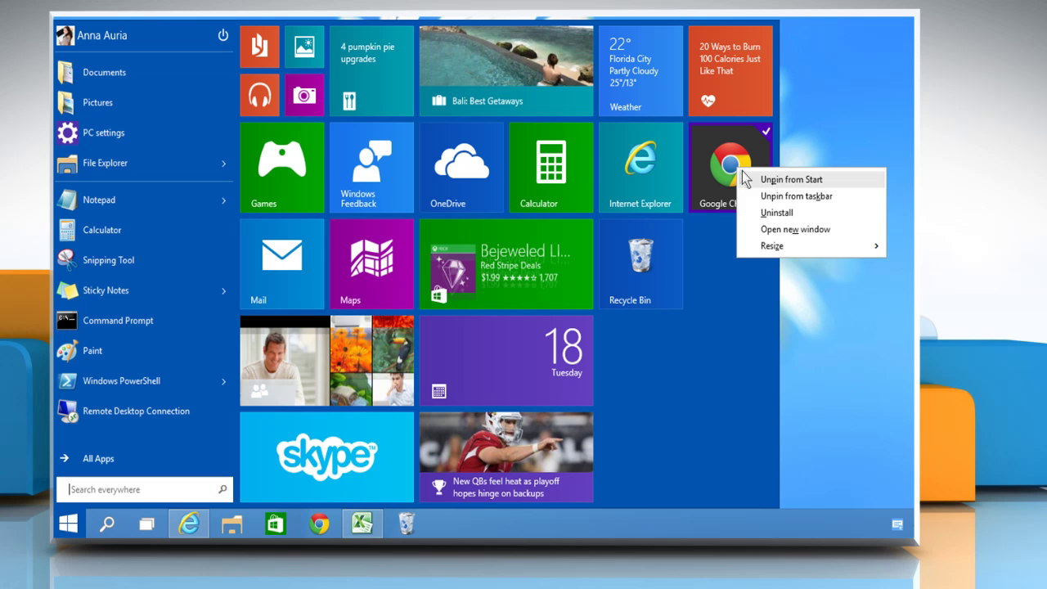
click(778, 216)
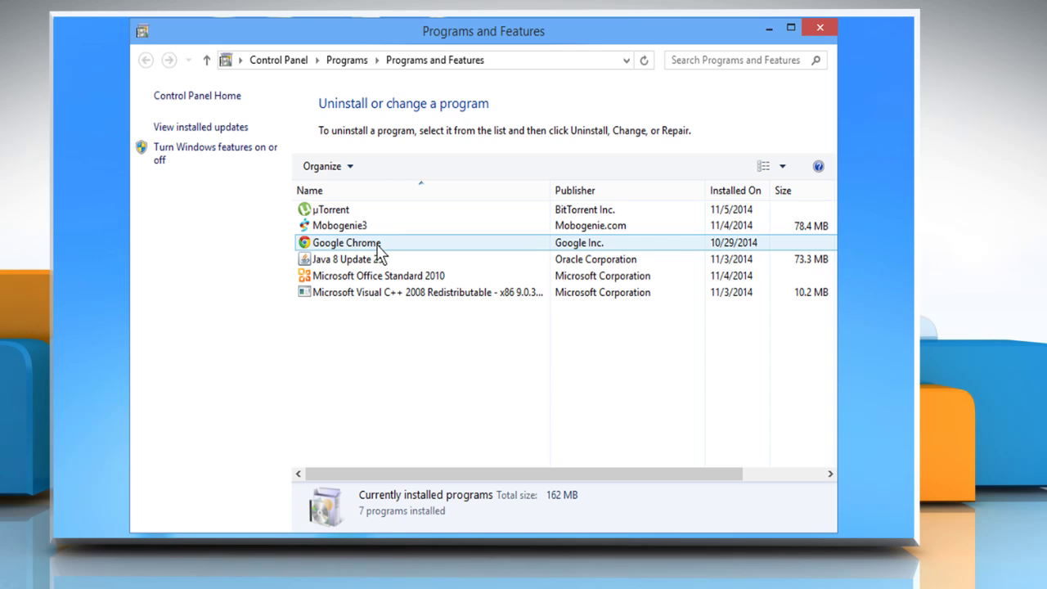
click(378, 245)
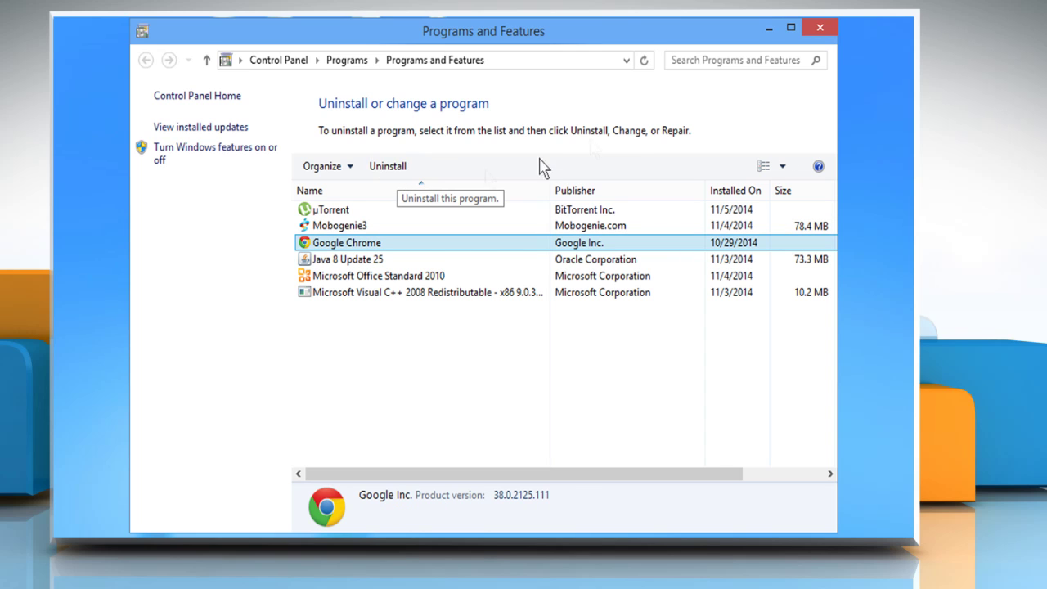
click(820, 30)
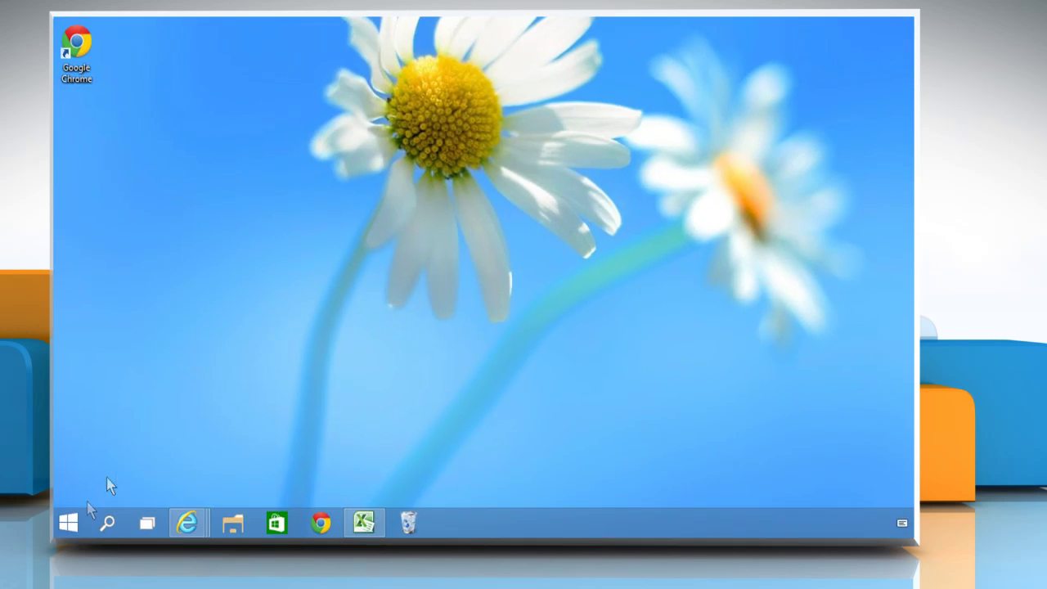
Step: Launch PC settings from All Apps, view the DataSense 0-byte usage overview, and go back
click(69, 520)
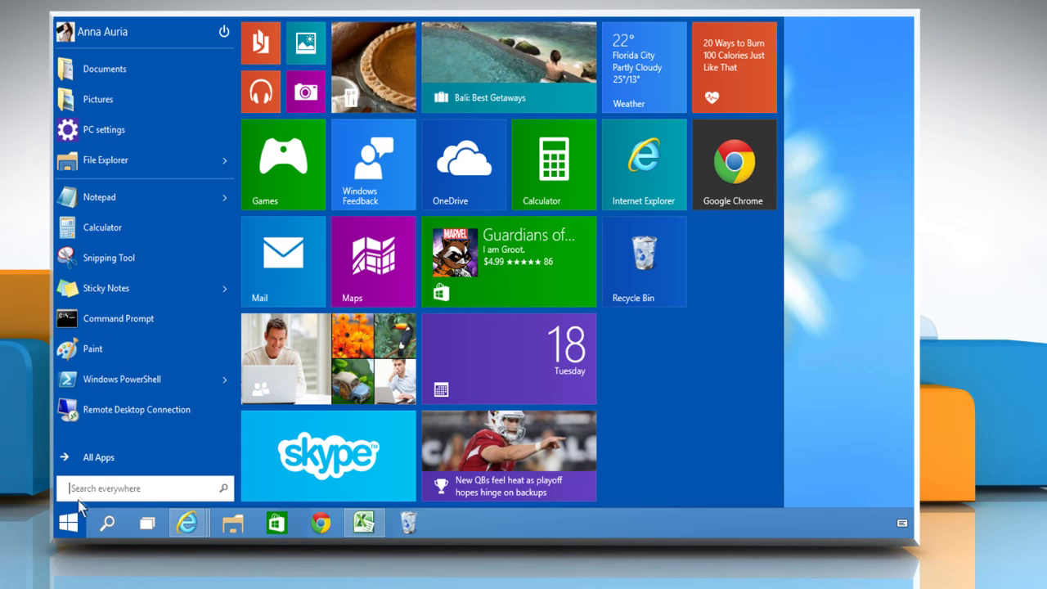
click(133, 458)
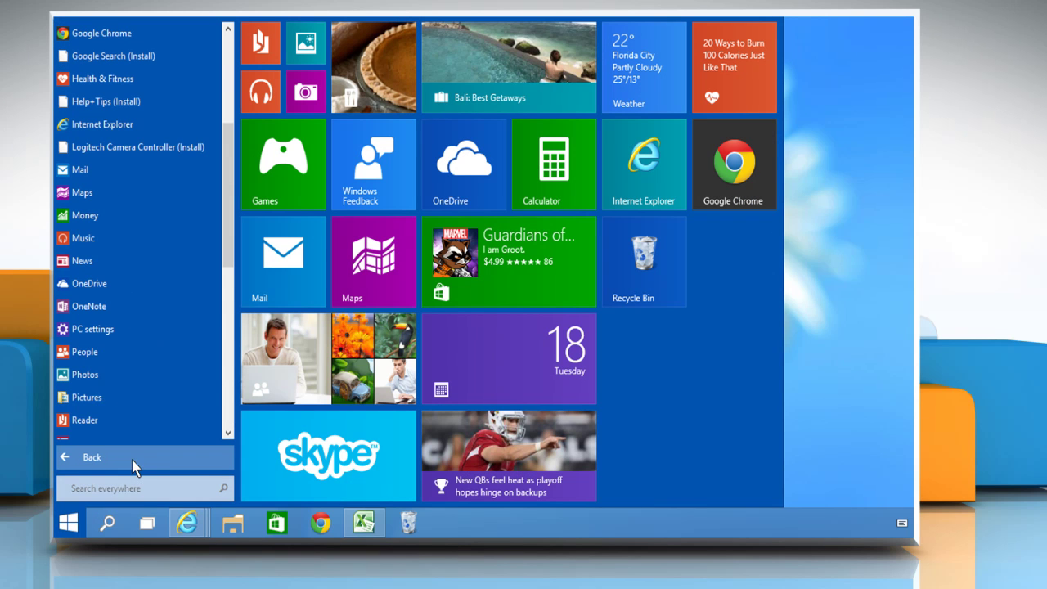
click(112, 330)
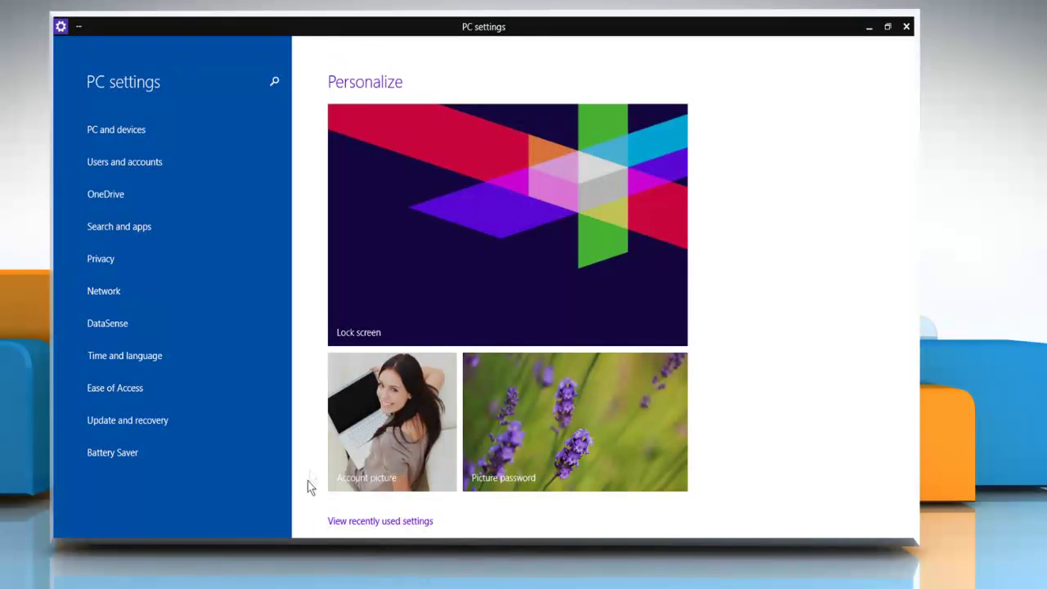
click(115, 330)
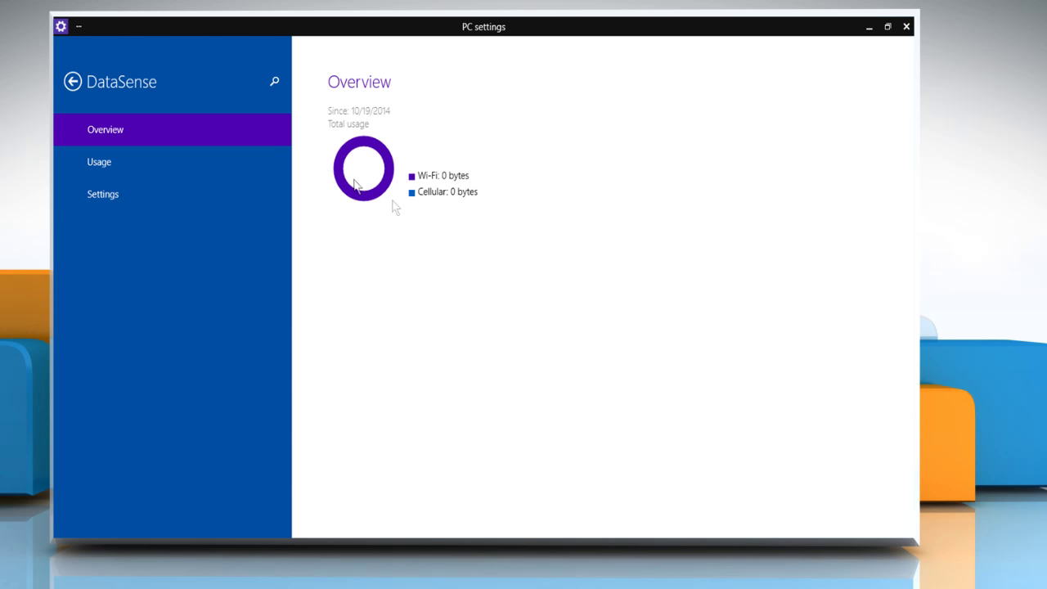
click(73, 83)
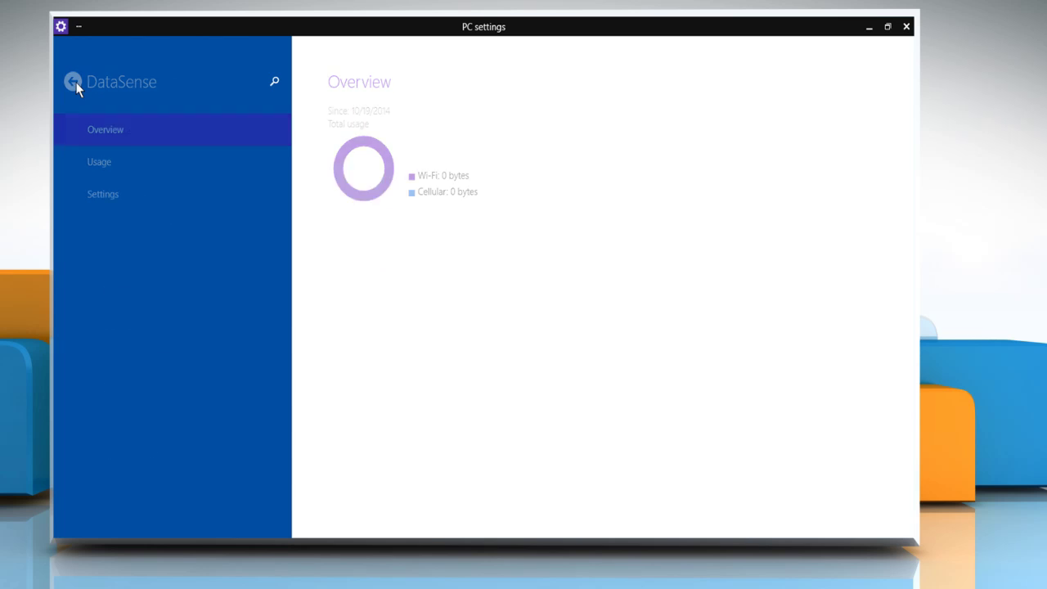
Step: Set Update and recovery > Preview builds to arrive Fast
click(125, 422)
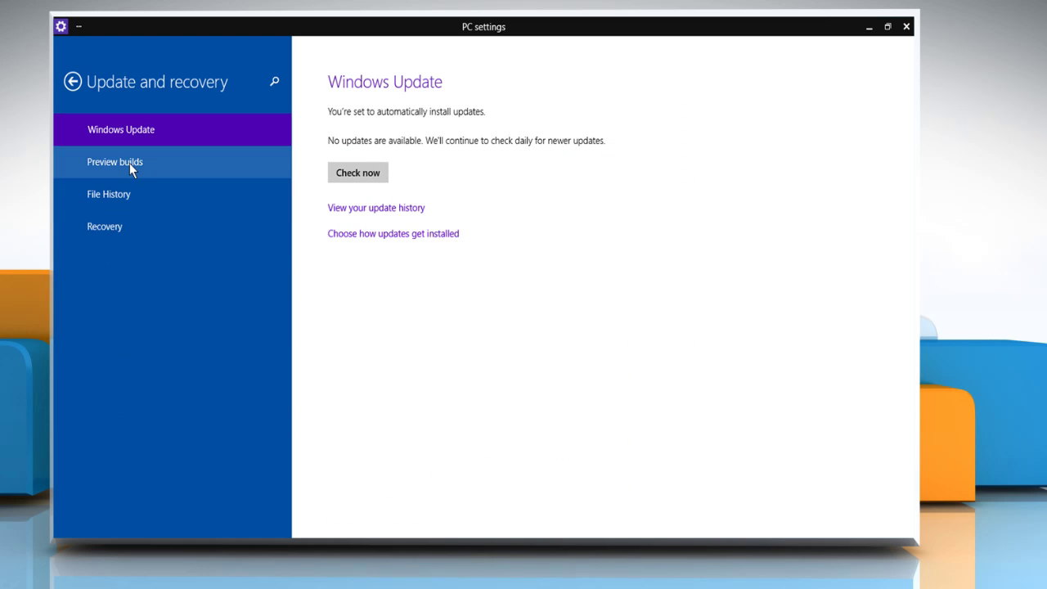
click(130, 162)
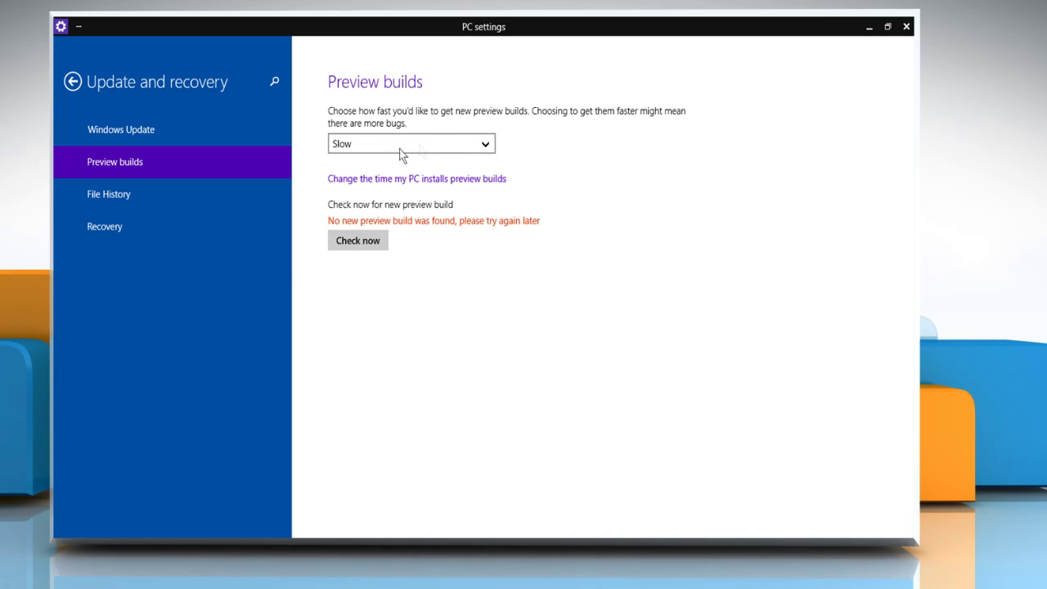
click(458, 139)
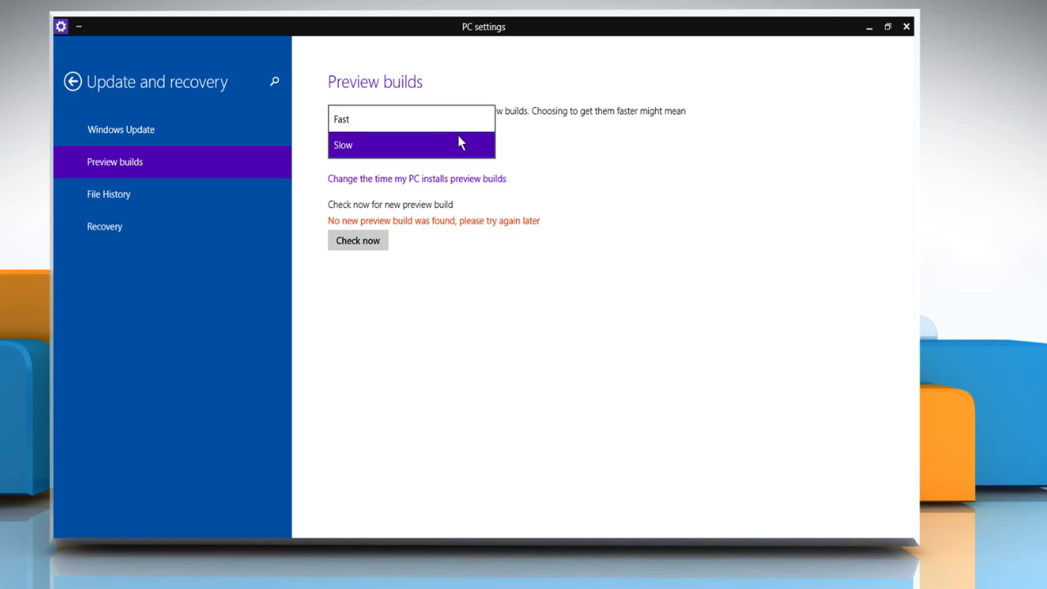
click(370, 132)
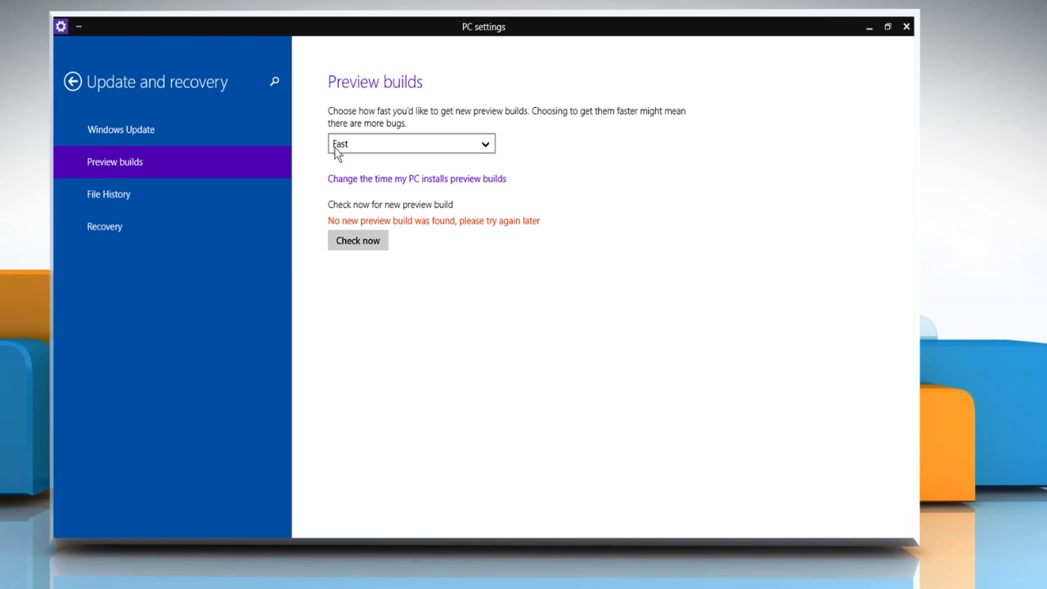
click(73, 82)
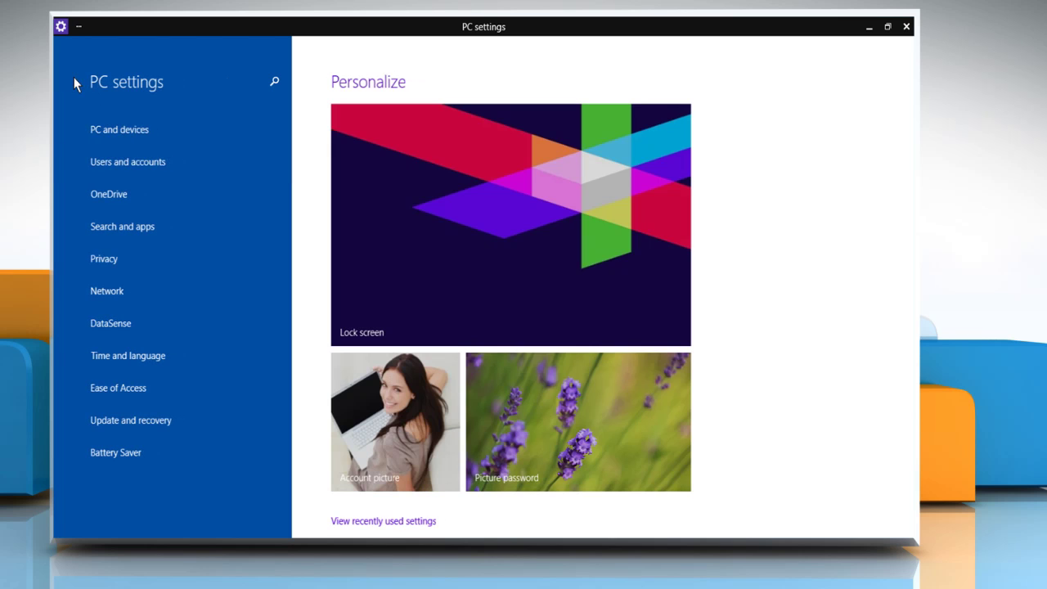
Step: Toggle Battery Saver on and back off, then close PC settings
click(119, 463)
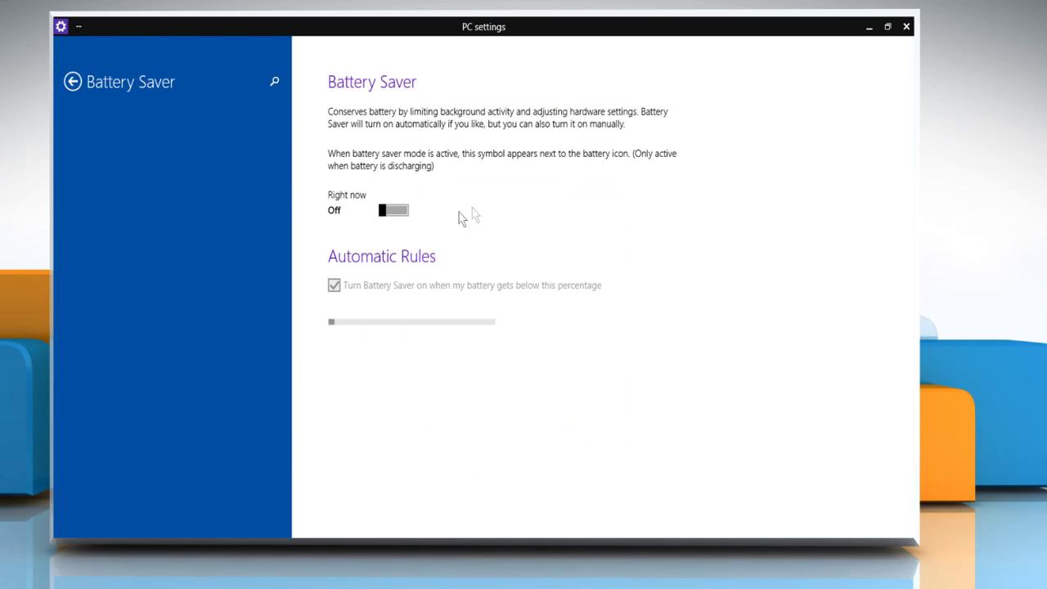
click(403, 211)
click(383, 211)
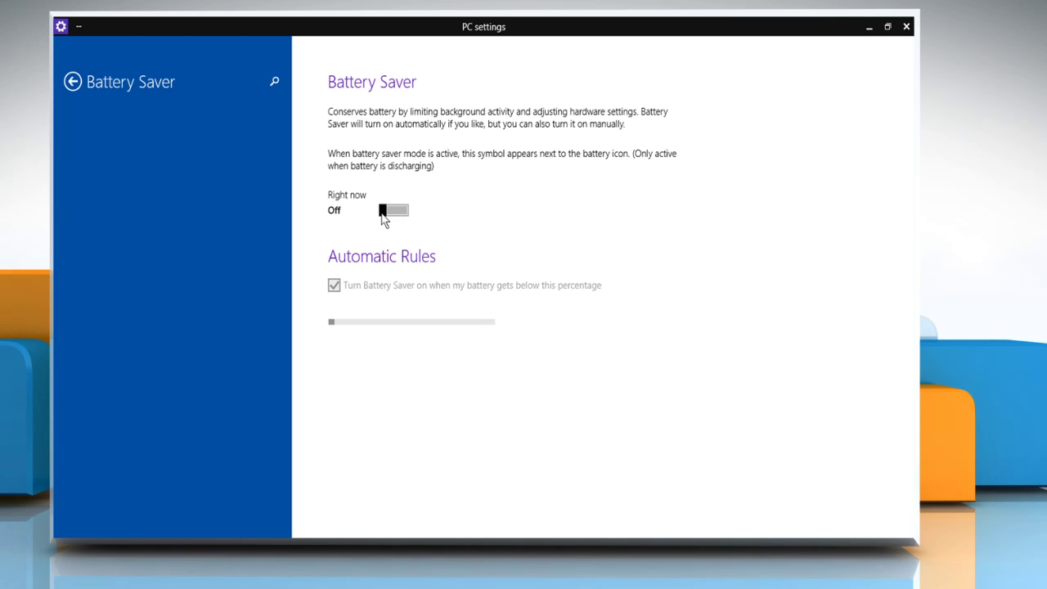
click(75, 82)
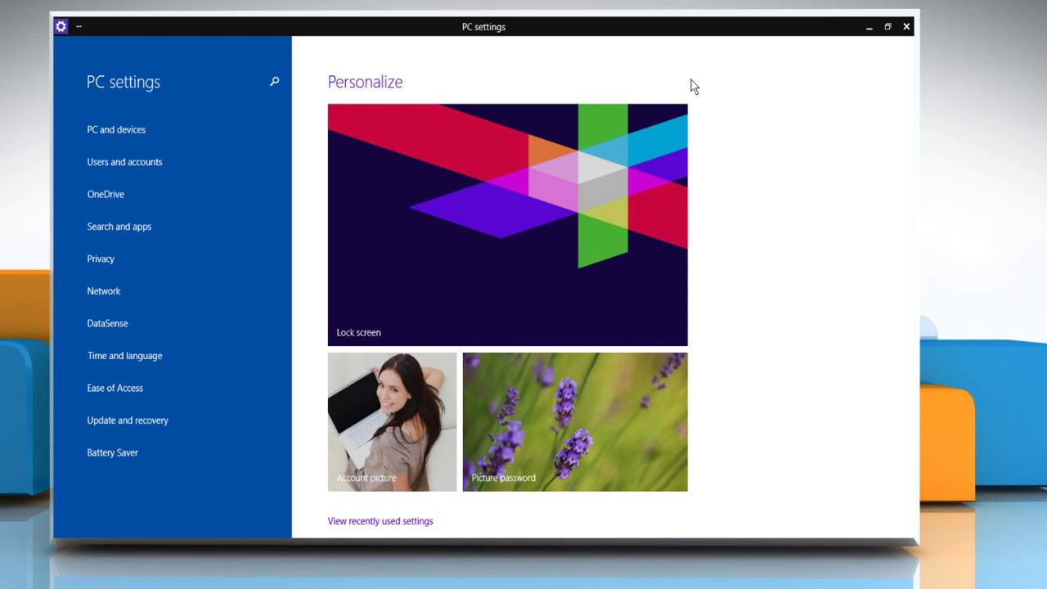
click(905, 27)
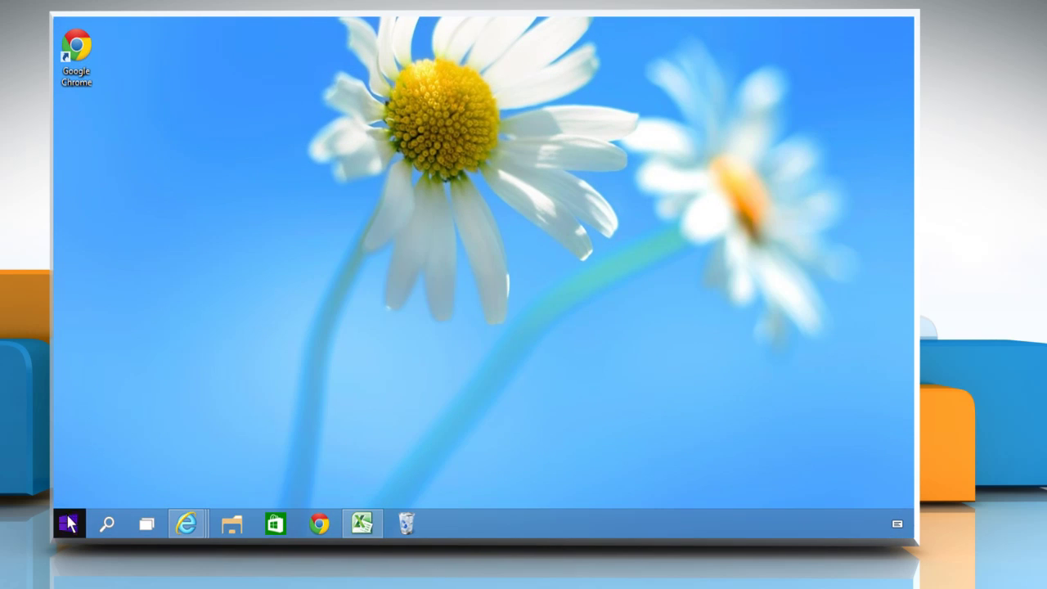
Step: Launch zPC settings from the scrolled All Apps list in Start
click(68, 522)
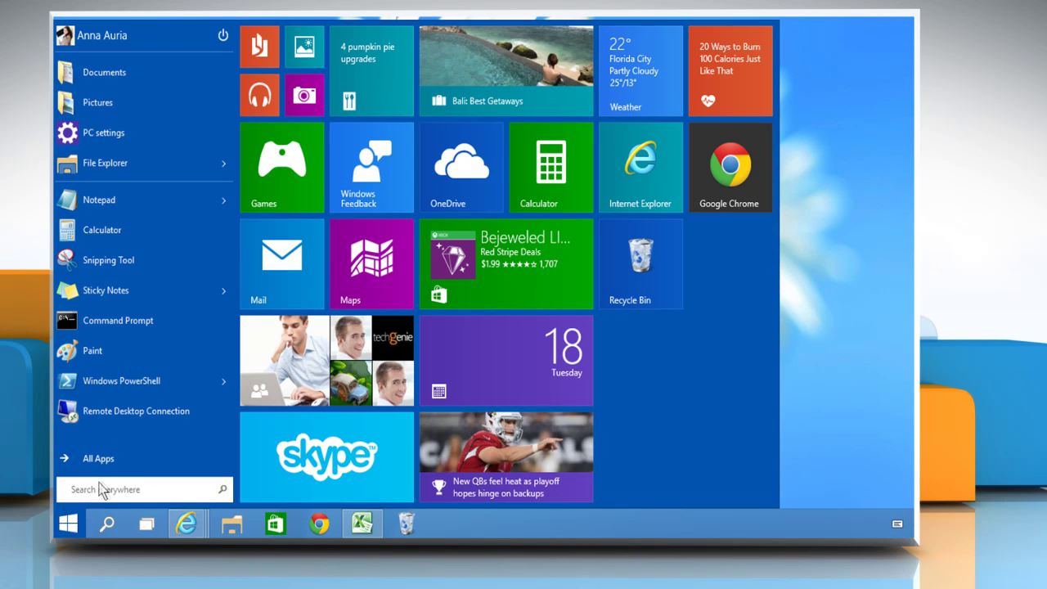
click(100, 459)
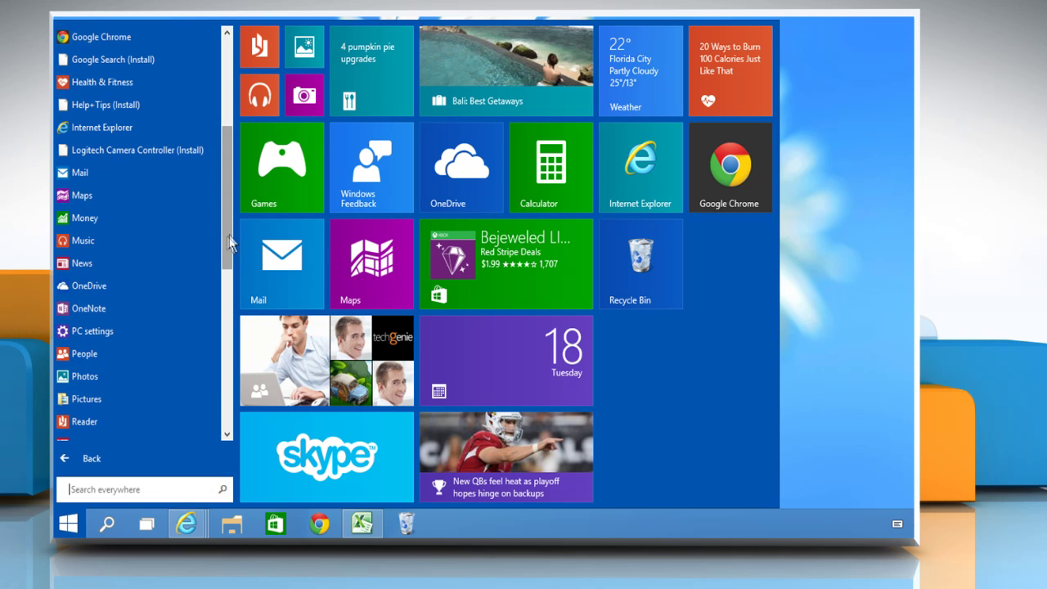
drag(227, 236, 227, 335)
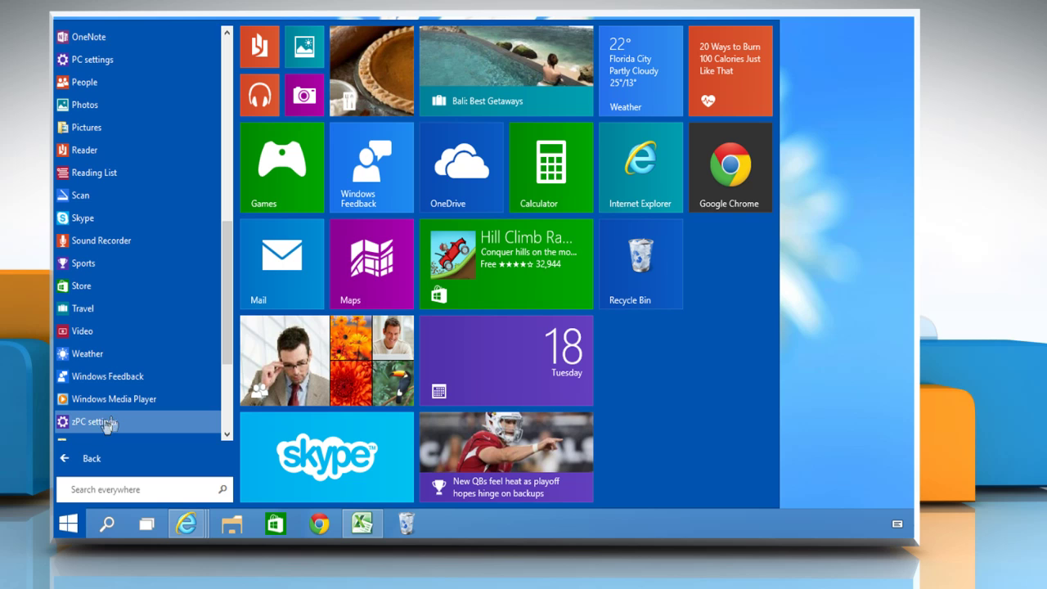
click(96, 426)
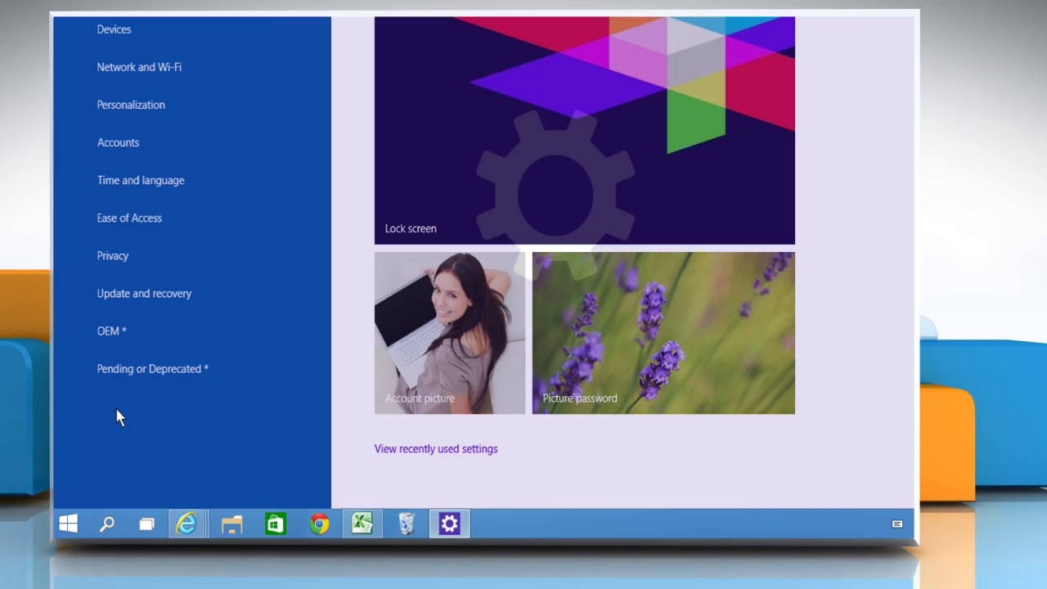